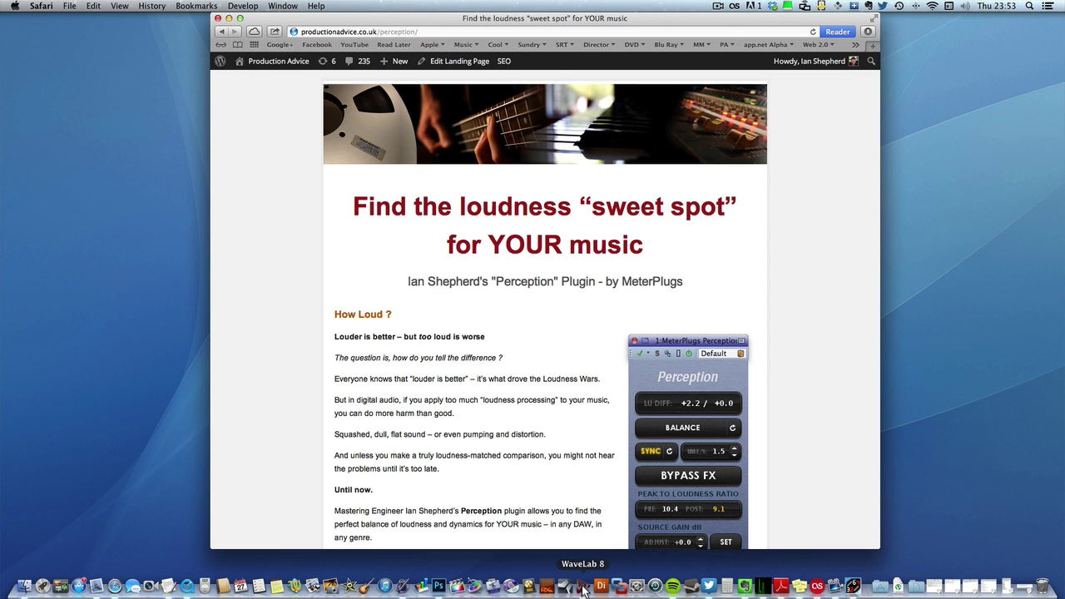
Step: Switch to WaveLab 8 and review the effect chains on the Behold-MIX2-Final clip and the master output
left_click(583, 588)
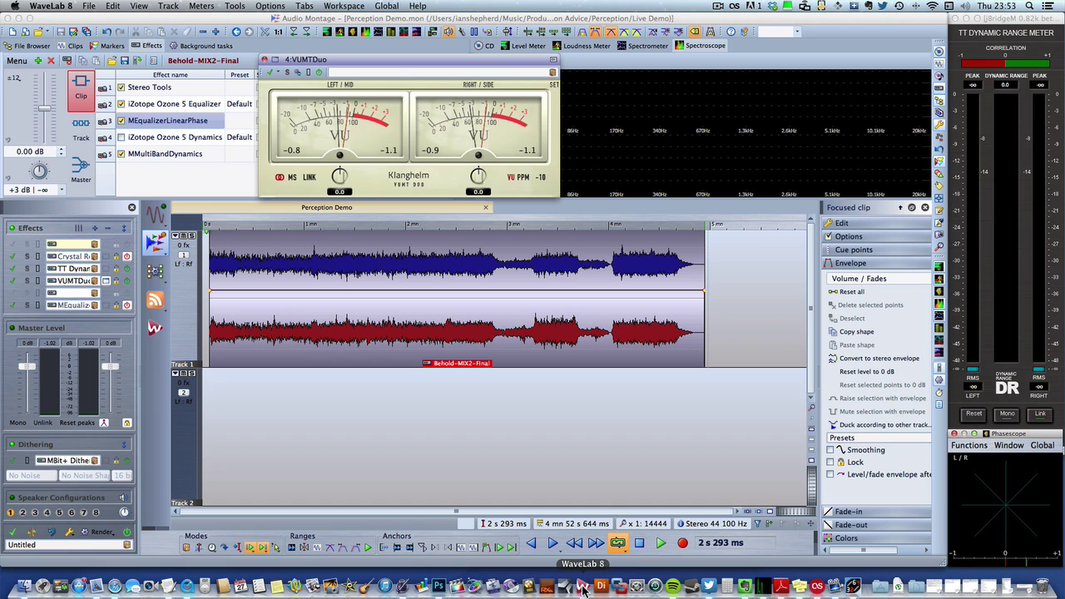
left_click(520, 351)
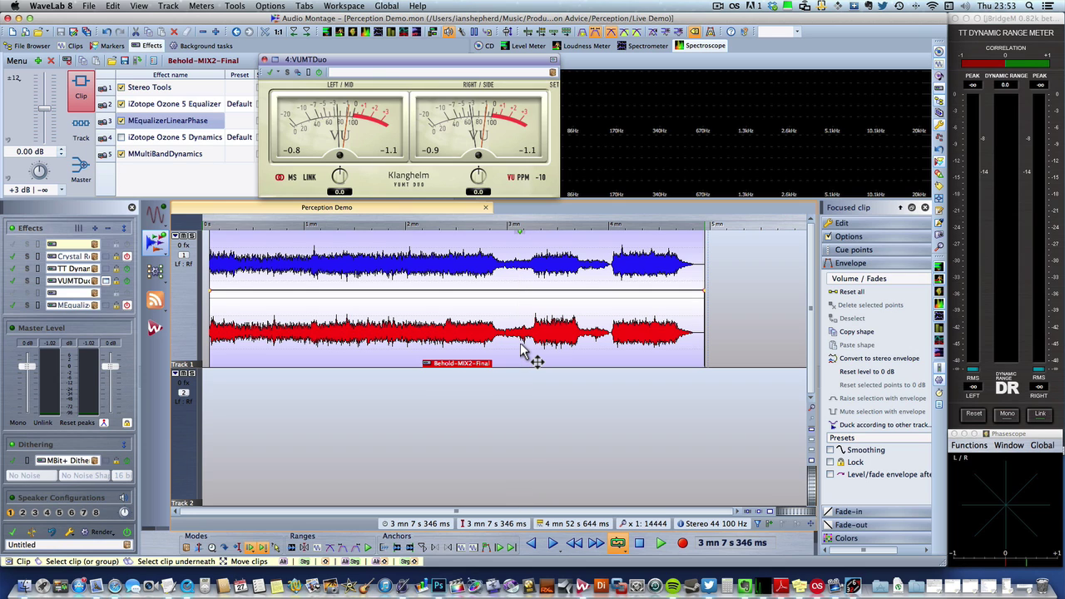
left_click(152, 87)
left_click(177, 105)
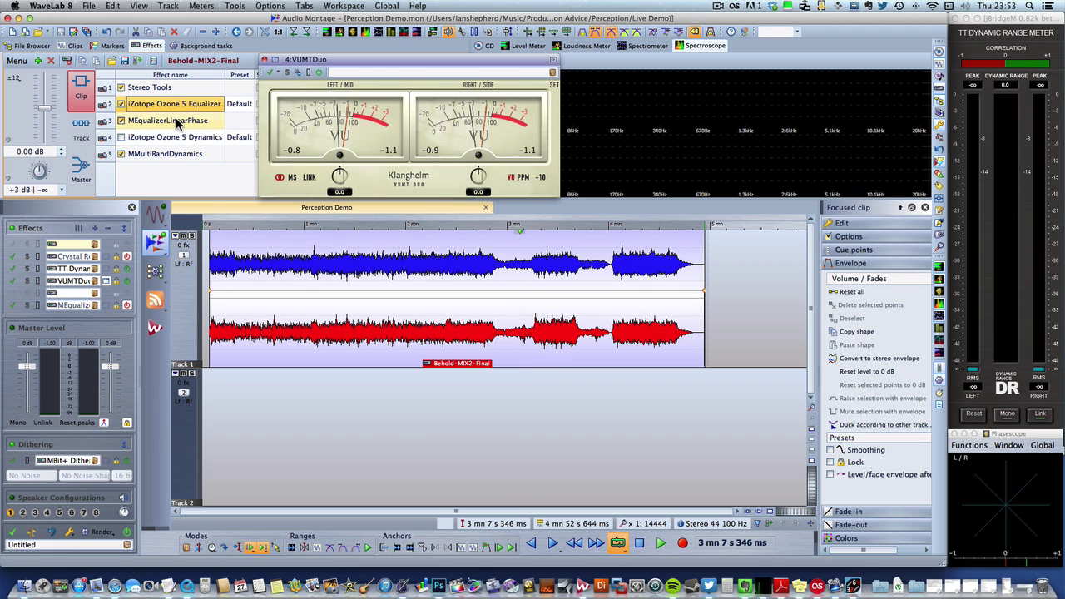
left_click(158, 156)
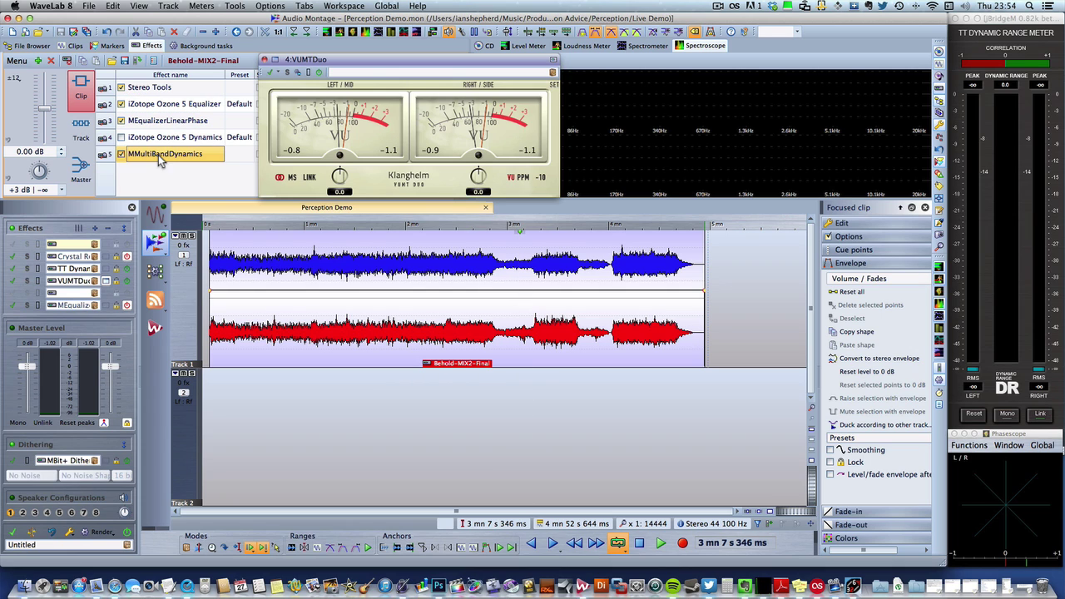
left_click(80, 168)
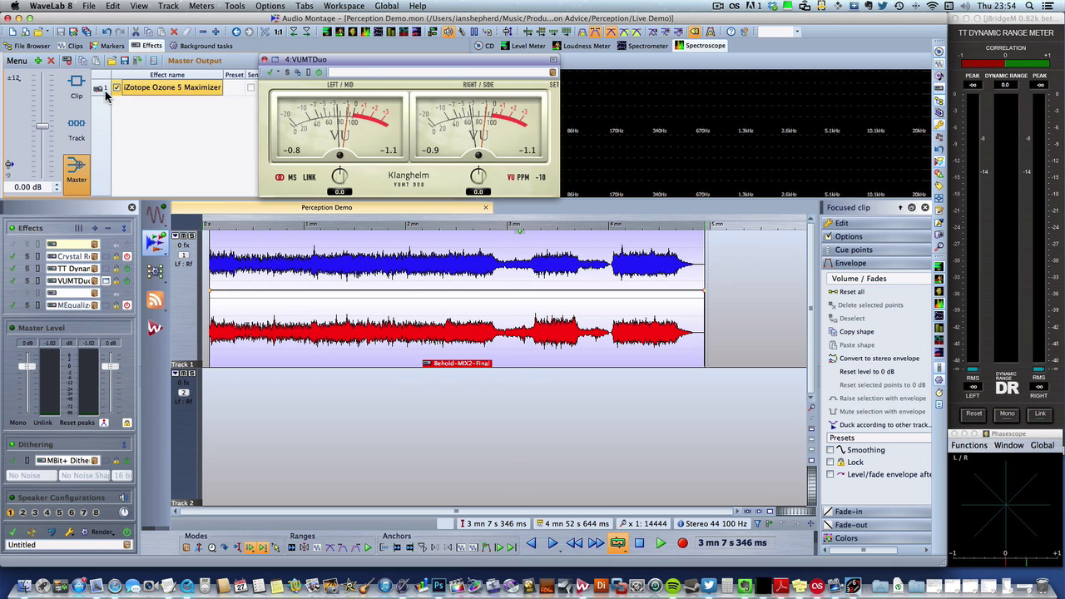
left_click(80, 92)
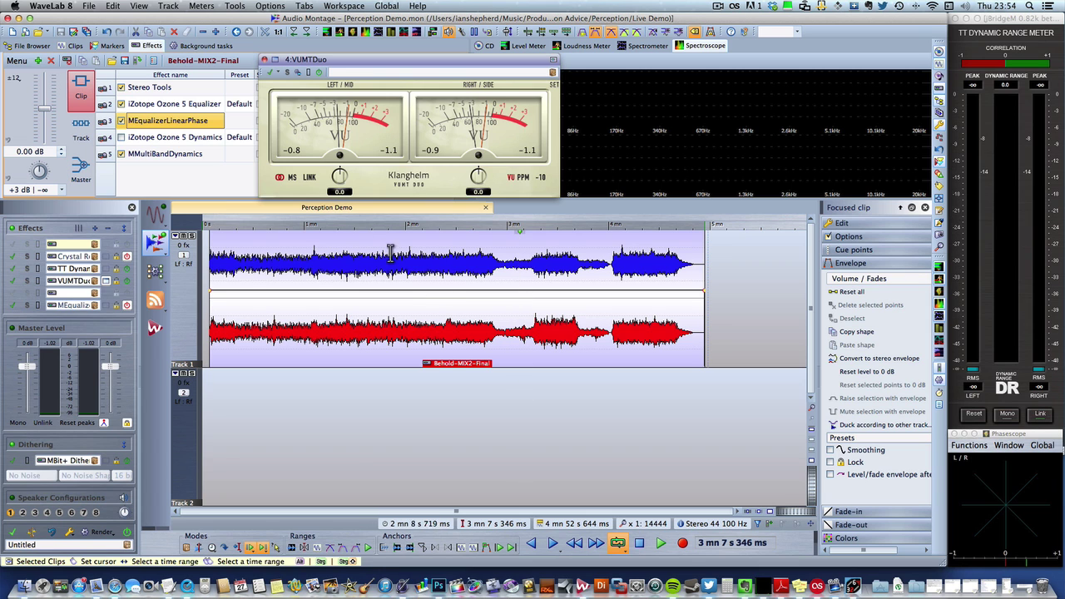
Step: Play the montage from about 1 min 13 s to hear the processed mix, and stop playback
left_click(332, 232)
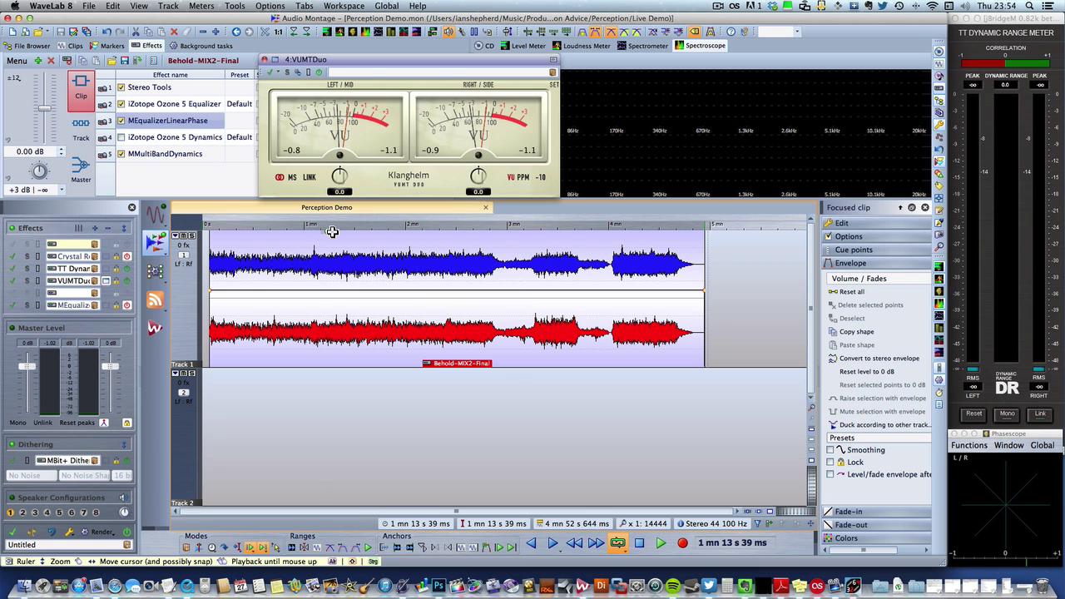
key("space")
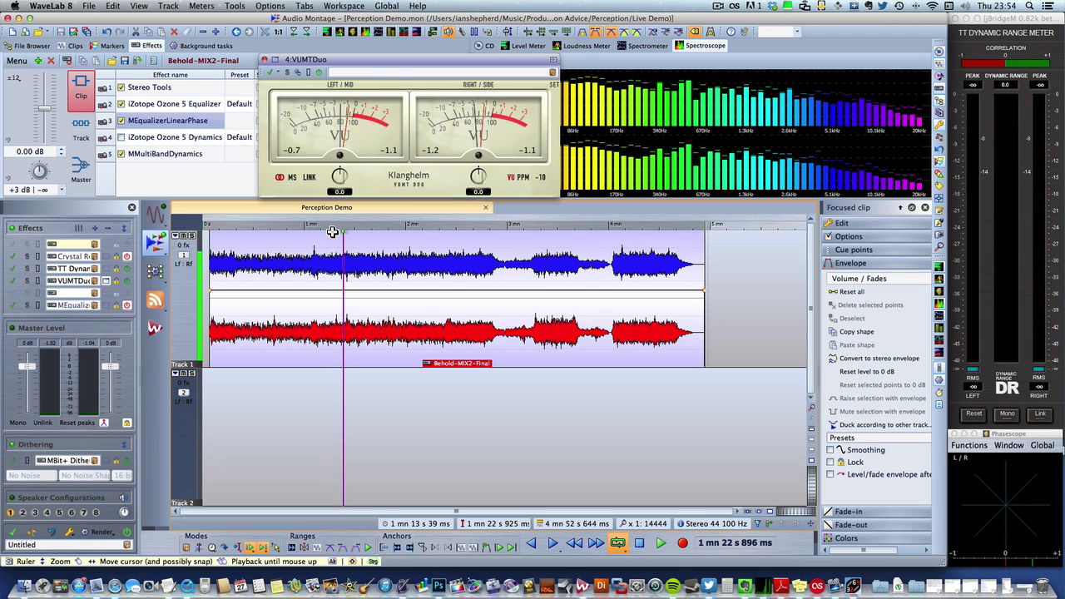
key("space")
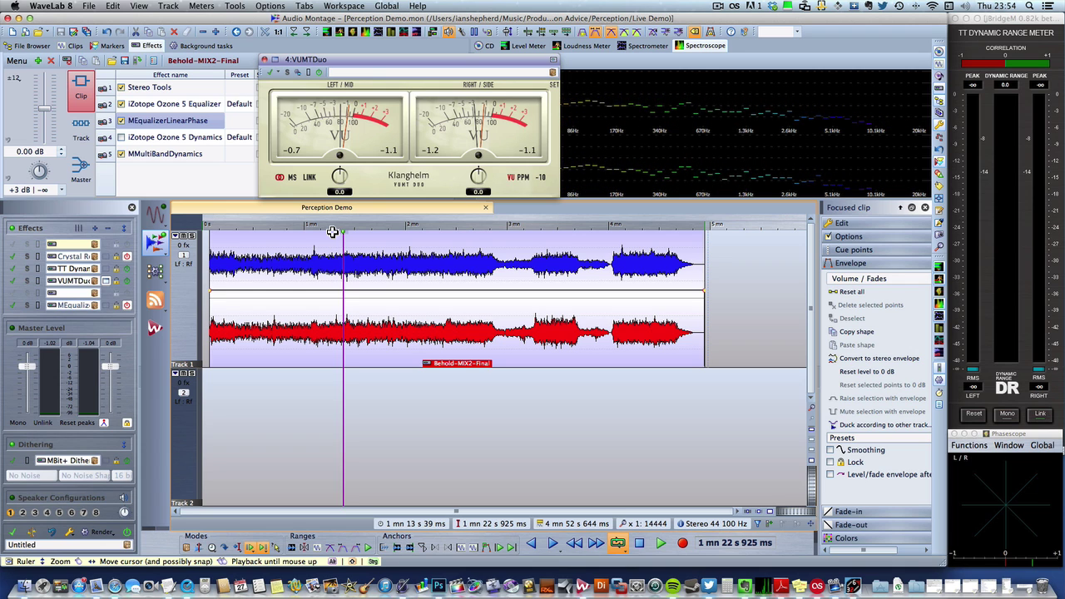
Step: Bypass Stereo Tools, iZotope Ozone 5 Equalizer, MEqualizerLinearPhase and MMultiBandDynamics on the clip and play a short section
left_click(120, 86)
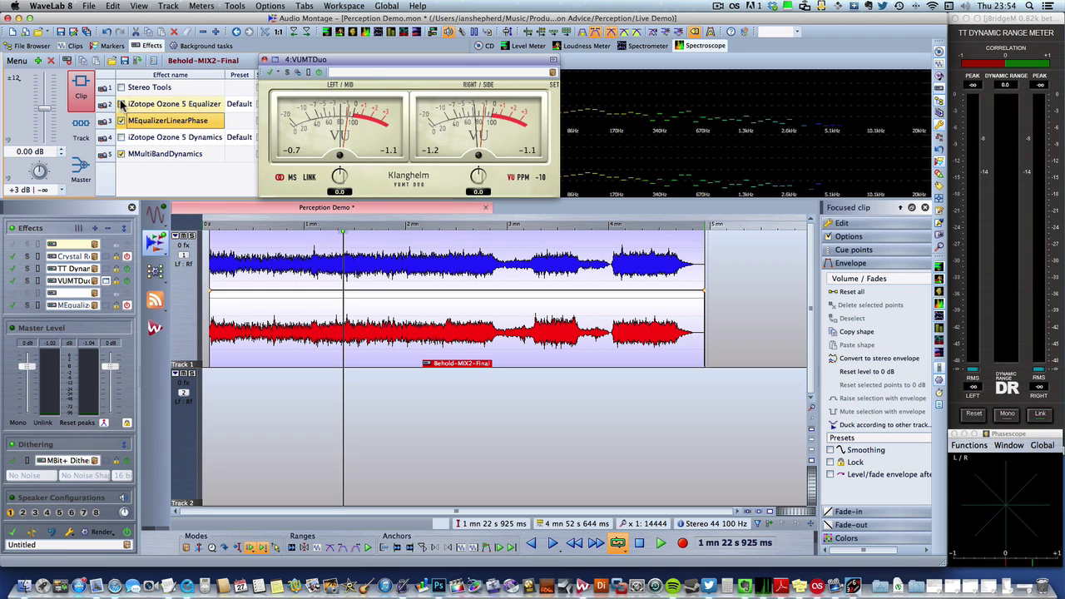
left_click(120, 121)
left_click(122, 154)
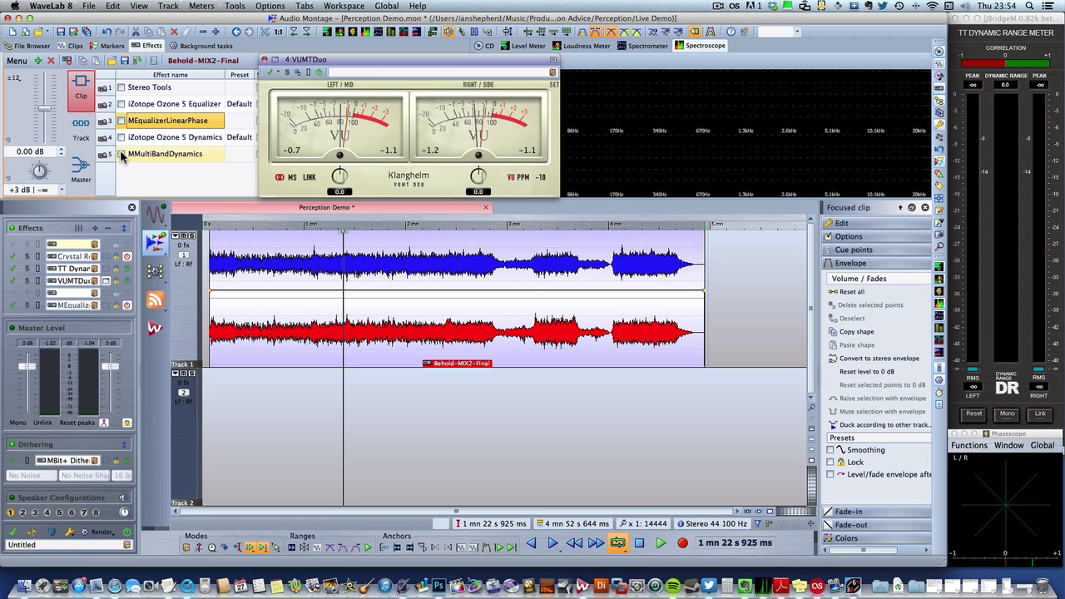
key("space")
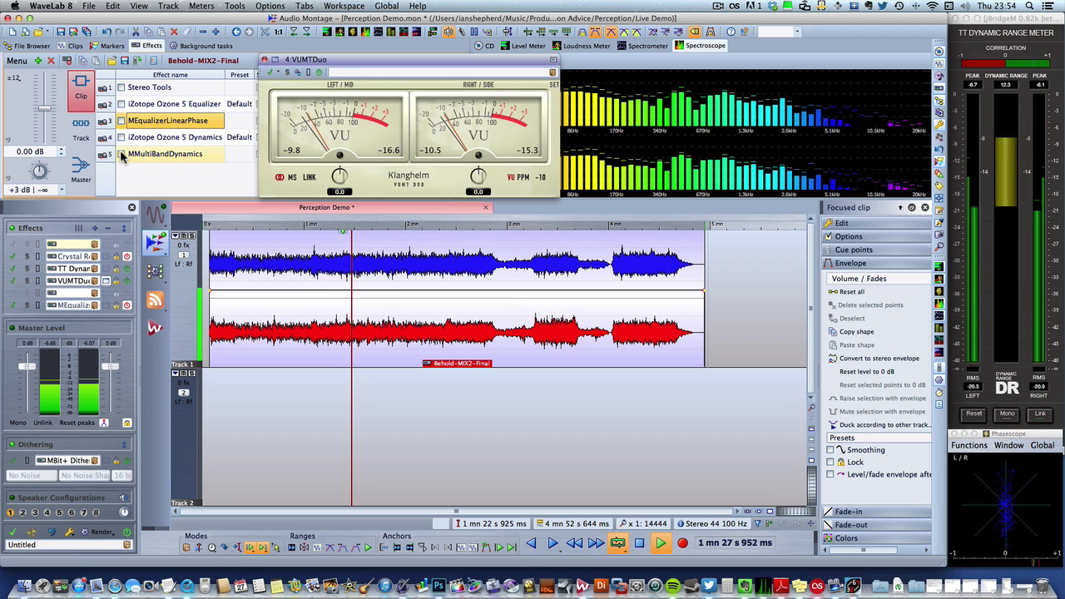
key("space")
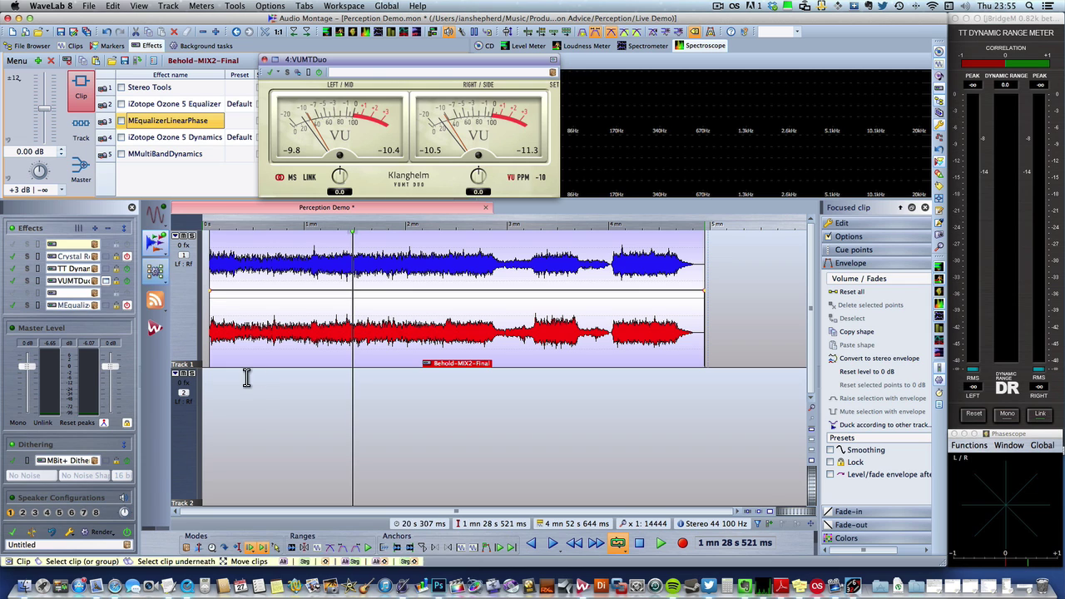
Step: Paste a copy of the Behold-MIX2-Final clip onto Track 2 and align its start with the Track 1 clip
left_click(266, 419)
left_click(248, 408)
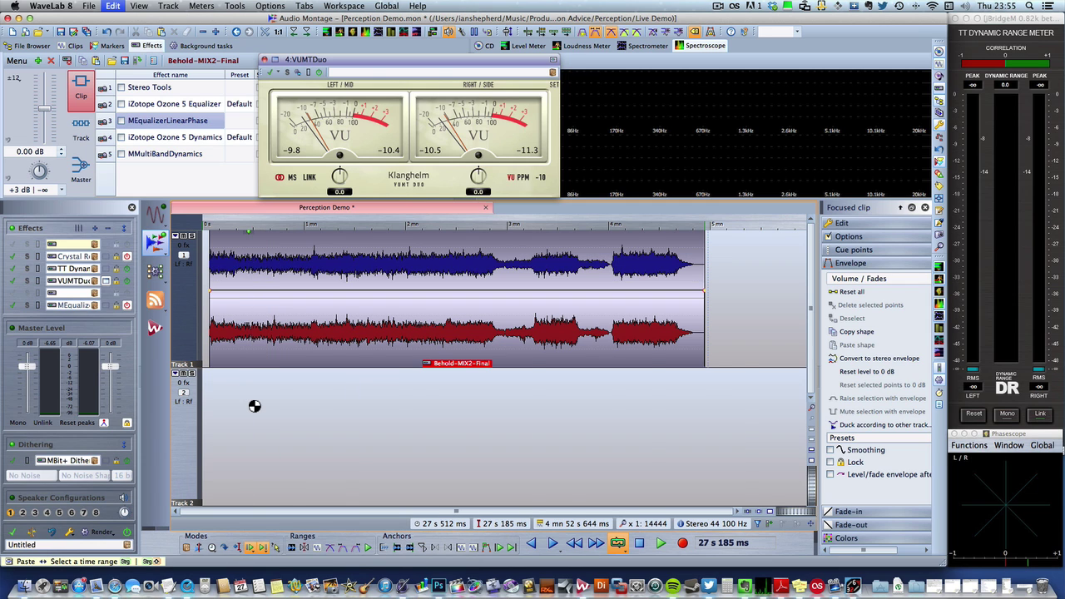
key("ctrl+v")
left_click_drag(310, 464, 271, 462)
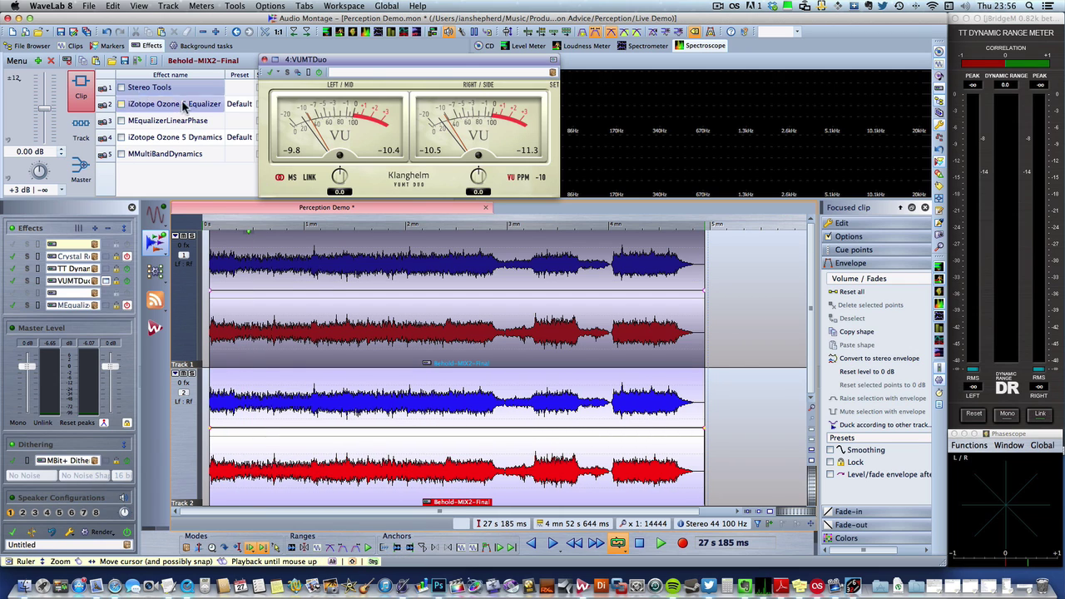
Step: Enable Stereo Tools, iZotope Ozone 5 Equalizer, MEqualizerLinearPhase and MMultiBandDynamics on the Track 2 copy, and check the Track 1 clip's effects
left_click(121, 87)
left_click(122, 104)
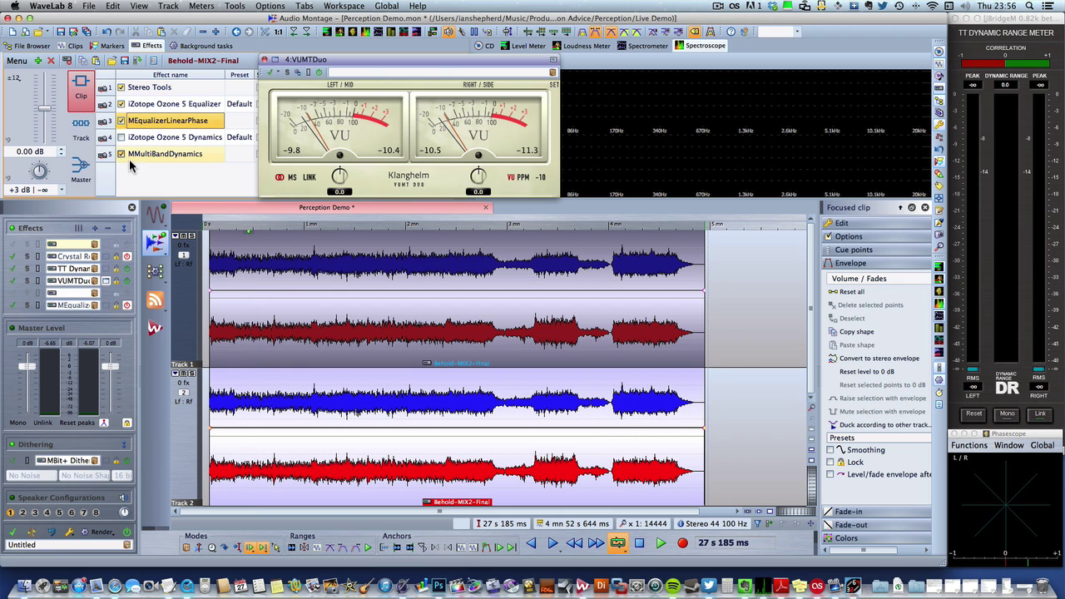
left_click(332, 333)
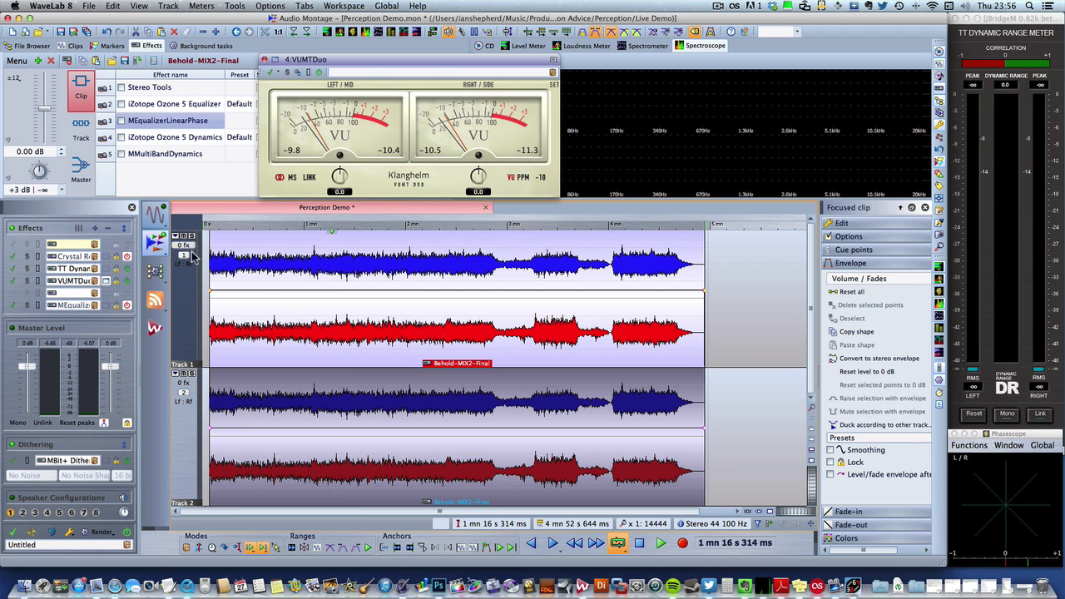
Step: Lower the Track 2 clip's level to -8.36 dB, solo Track 1 and start playback from about 44 s
left_click(278, 491)
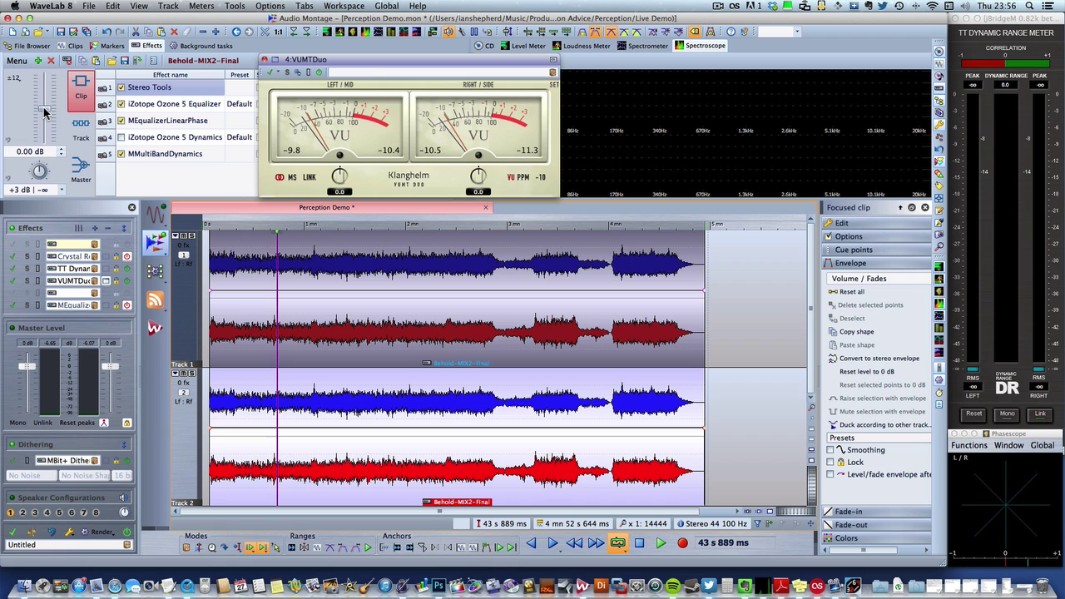
left_click_drag(46, 112, 46, 130)
left_click(193, 237)
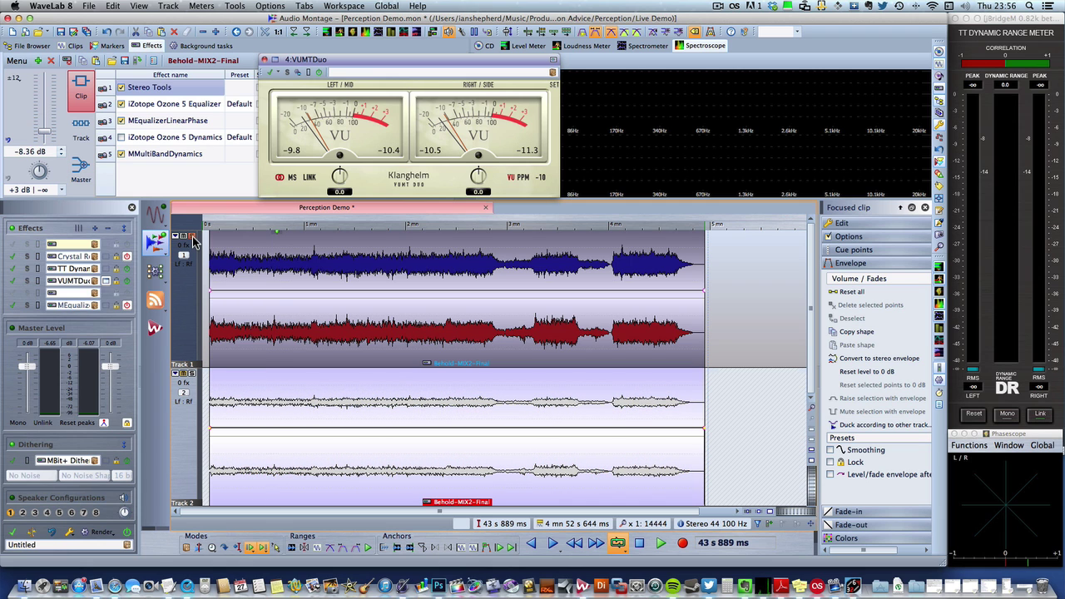
key("space")
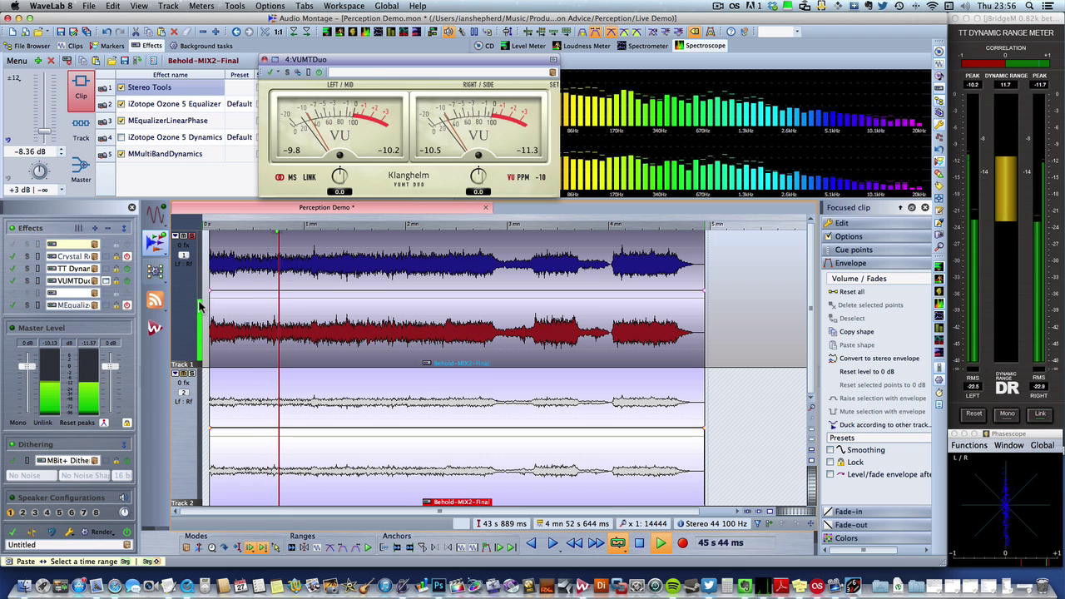
Step: Alternate the solo between Track 2 and Track 1 during playback while lowering the Track 2 clip's level to -9.78 dB
left_click(192, 376)
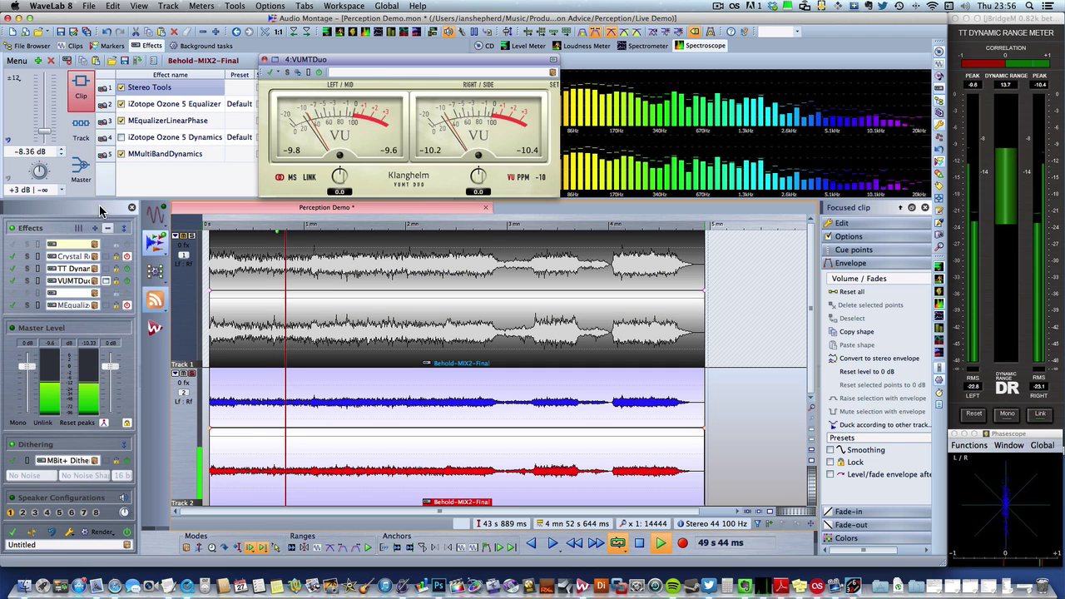
left_click_drag(45, 135, 47, 143)
left_click(193, 236)
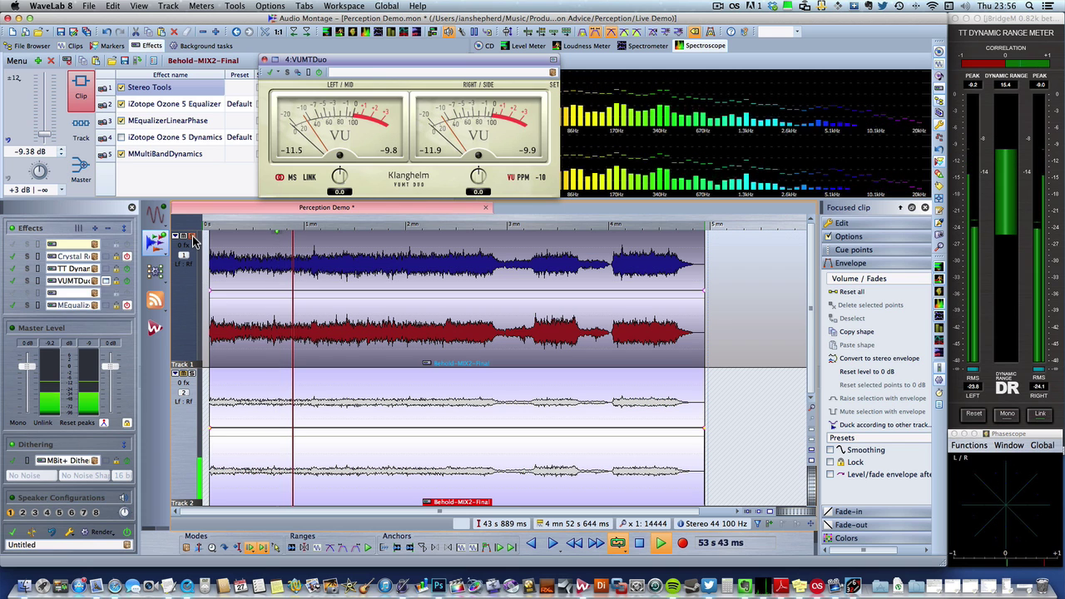
left_click(192, 376)
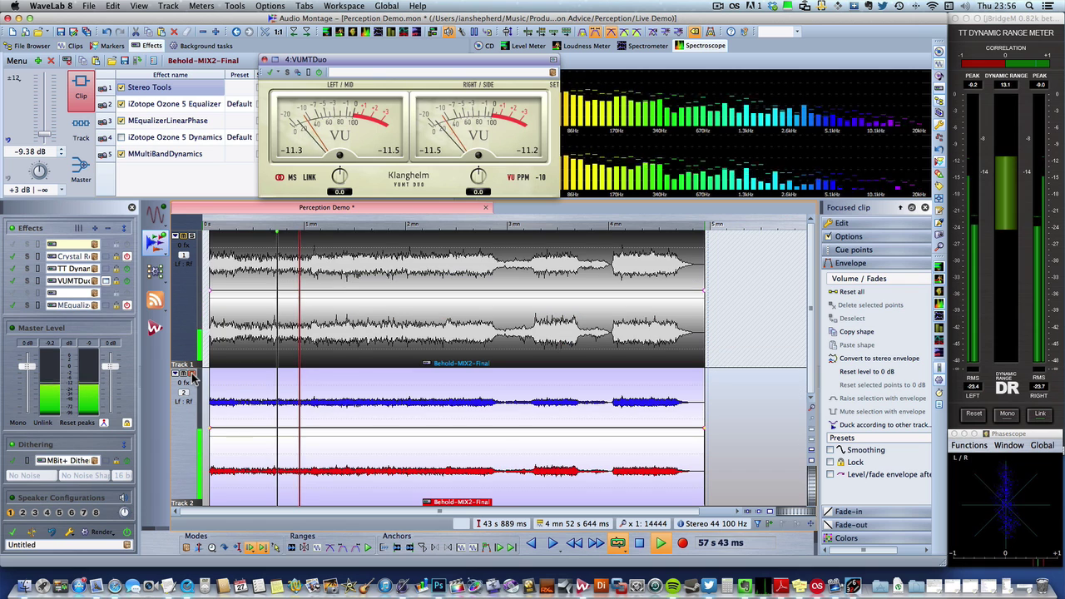
left_click_drag(43, 133, 44, 137)
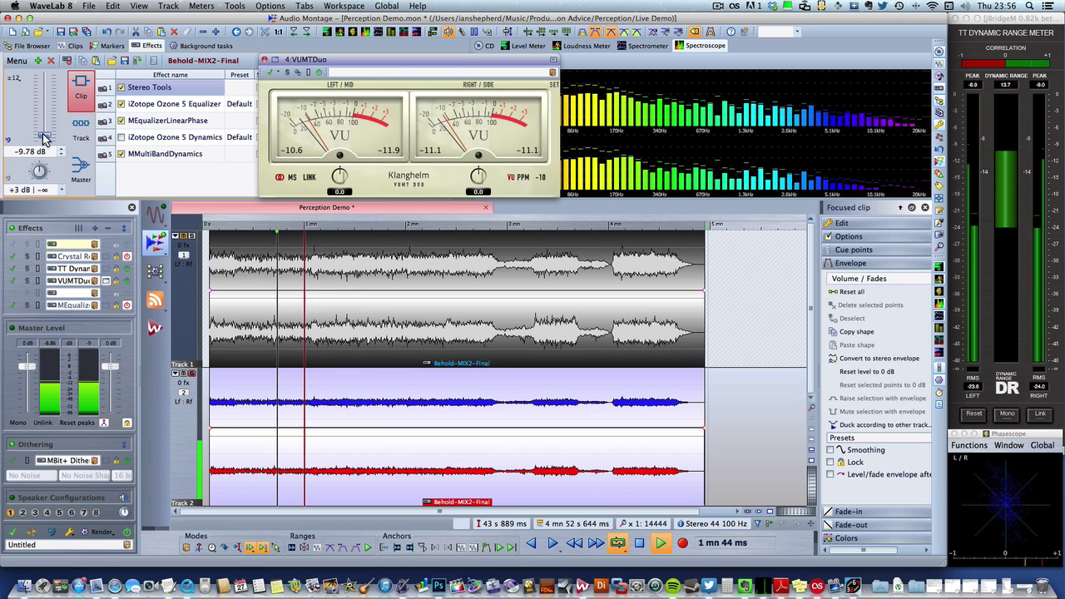
left_click(192, 237)
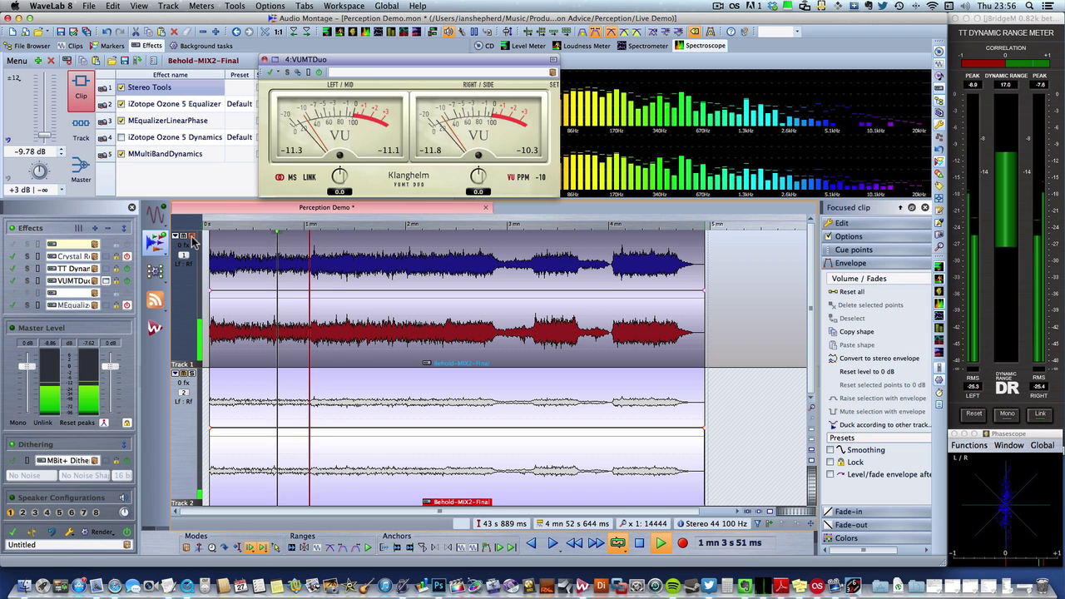
Step: Stop playback and delete the duplicate clip from Track 2
key("space")
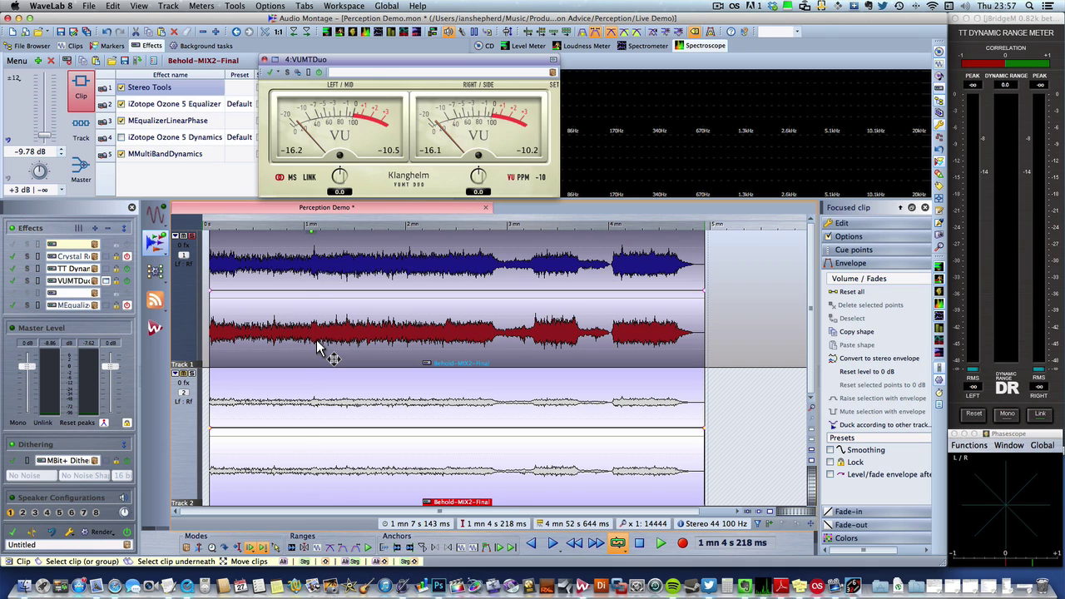
left_click(364, 458)
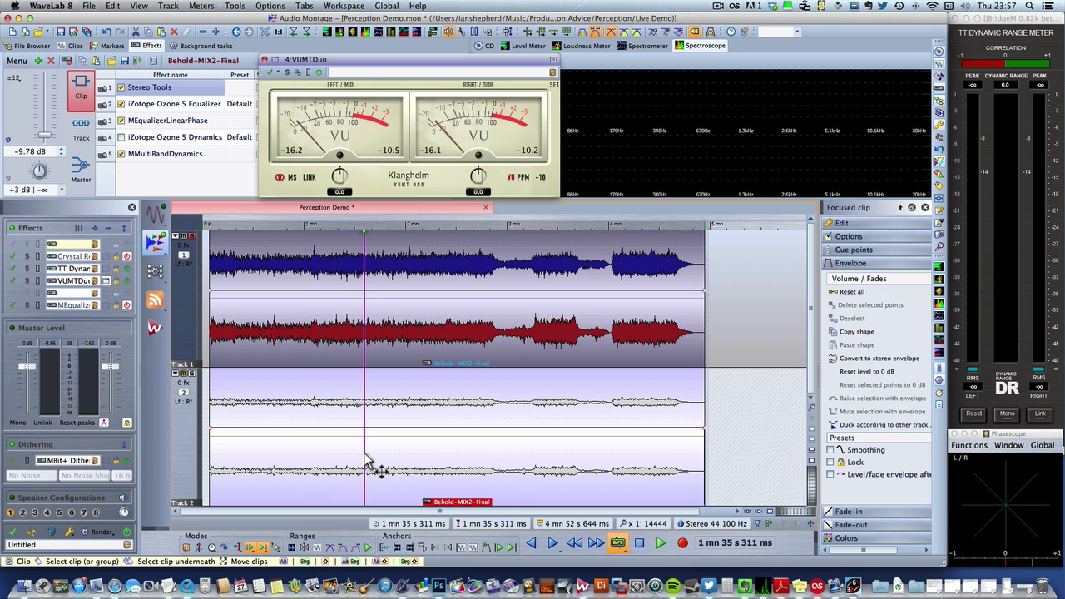
key("Delete")
Step: Add MeterPlugs Perception Source to the Track 1 clip's effects and move it to the start of the chain
left_click(327, 345)
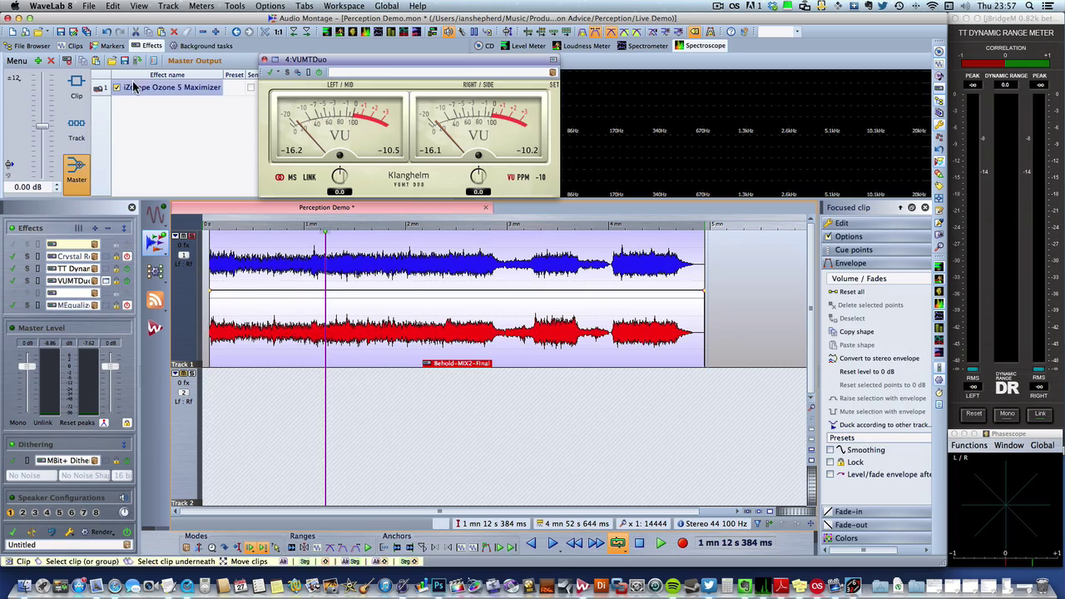
left_click(76, 91)
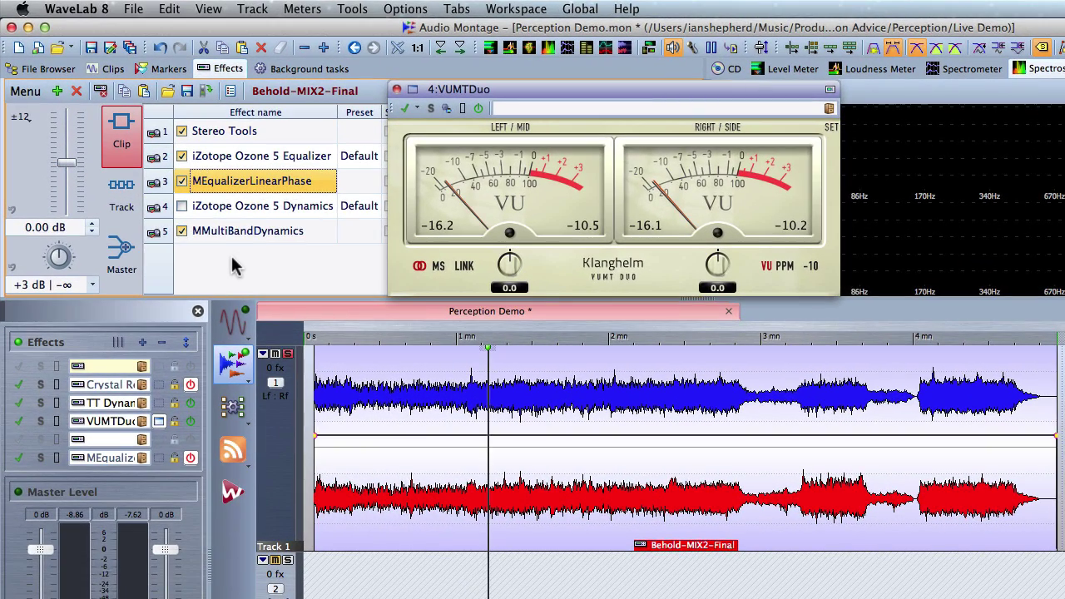
right_click(221, 251)
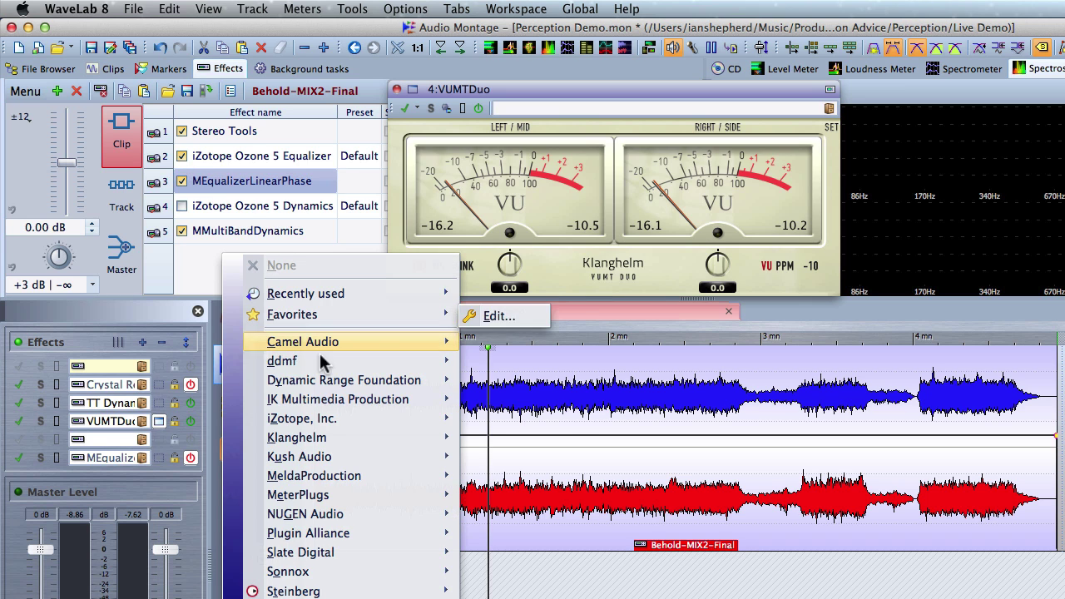
mouse_move(308, 494)
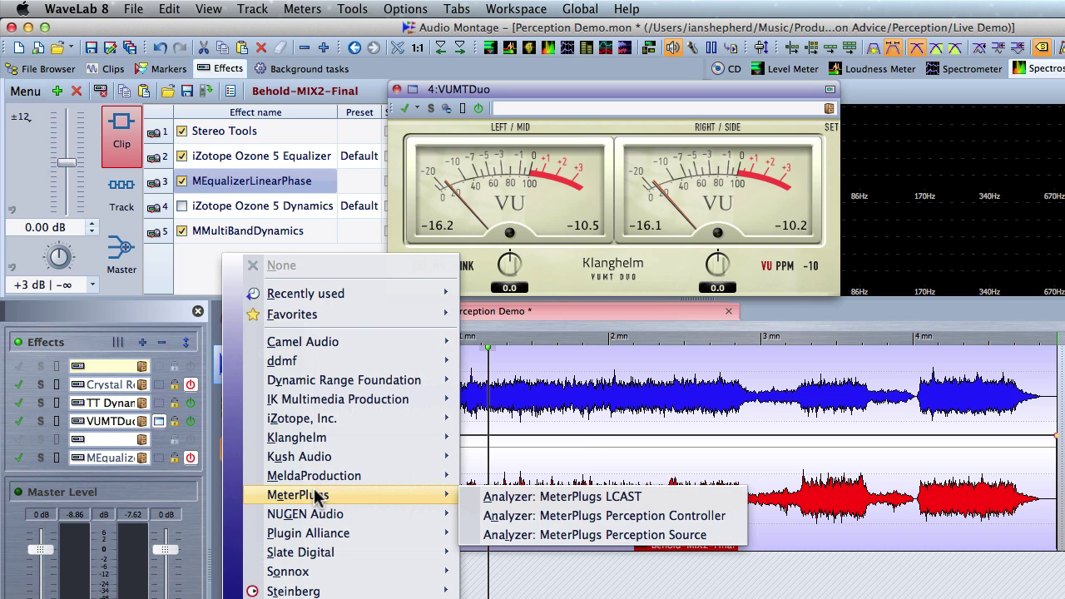
left_click(614, 535)
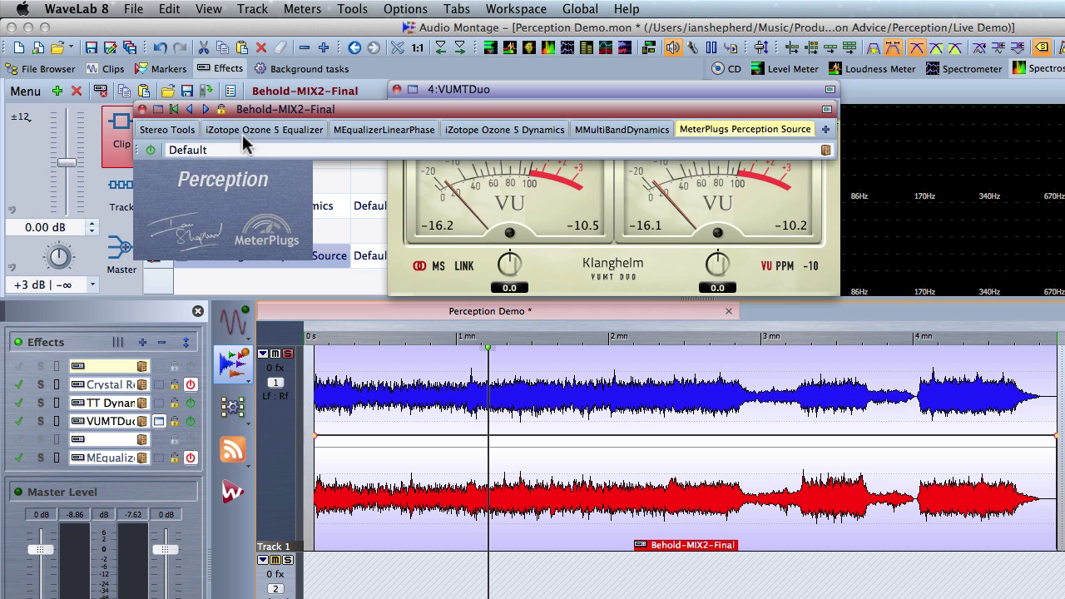
left_click(142, 109)
left_click_drag(248, 268, 245, 127)
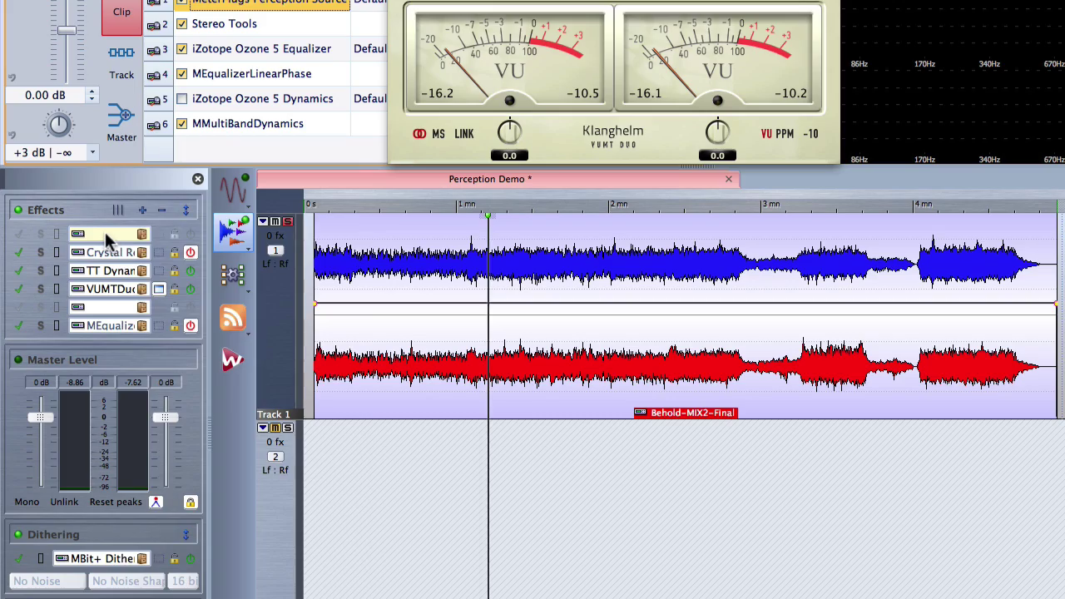
Step: Add MeterPlugs Perception Controller to the first empty slot of the master effects
left_click(105, 233)
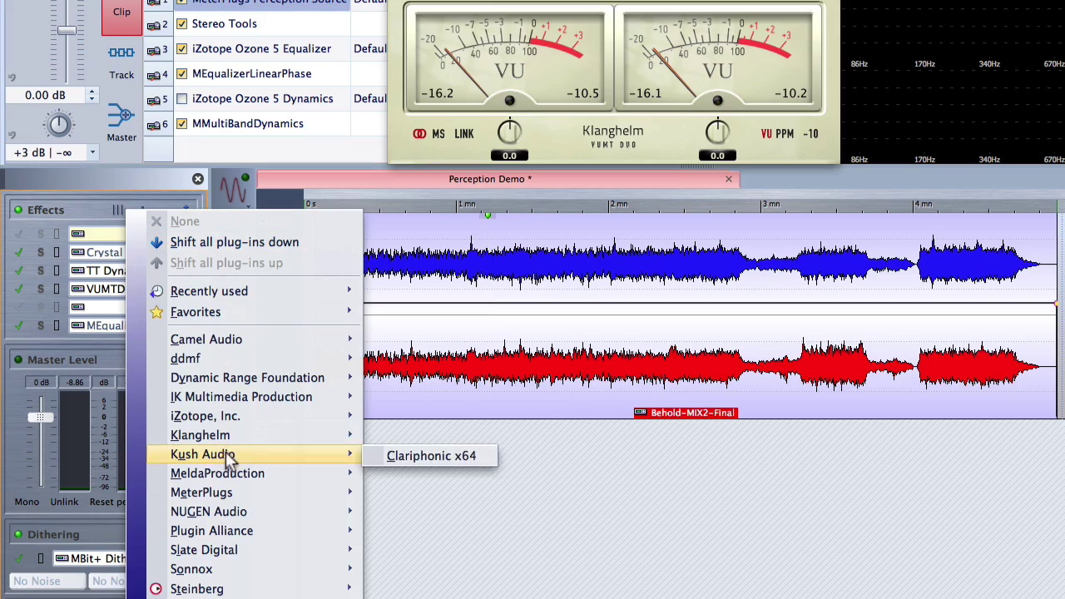
mouse_move(224, 490)
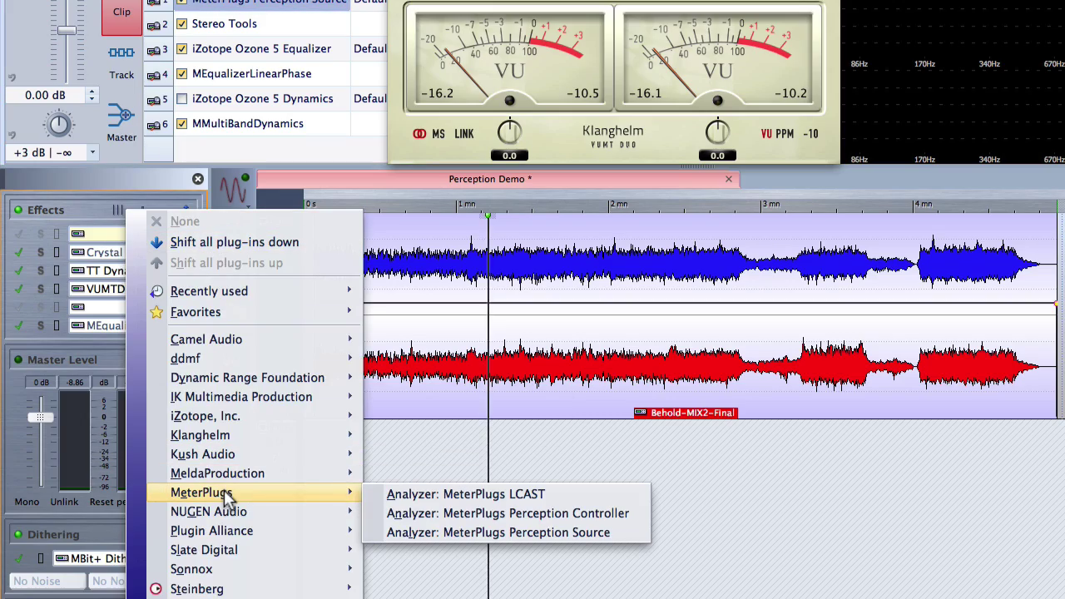
left_click(497, 514)
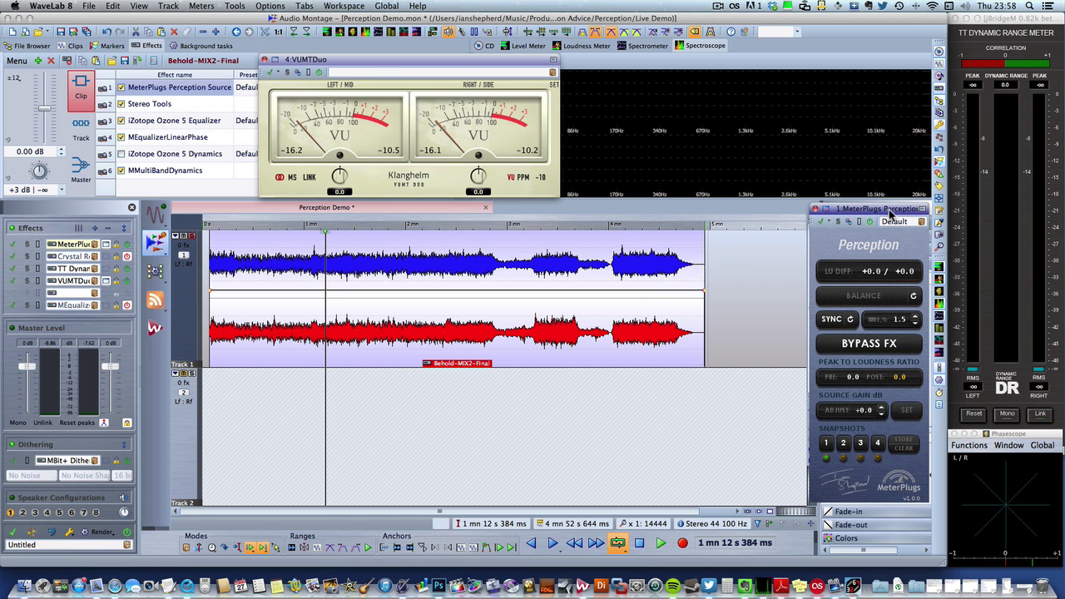
Step: Play the mix from about 1 mn 3 s and balance the source and processed loudness in Perception
left_click(314, 237)
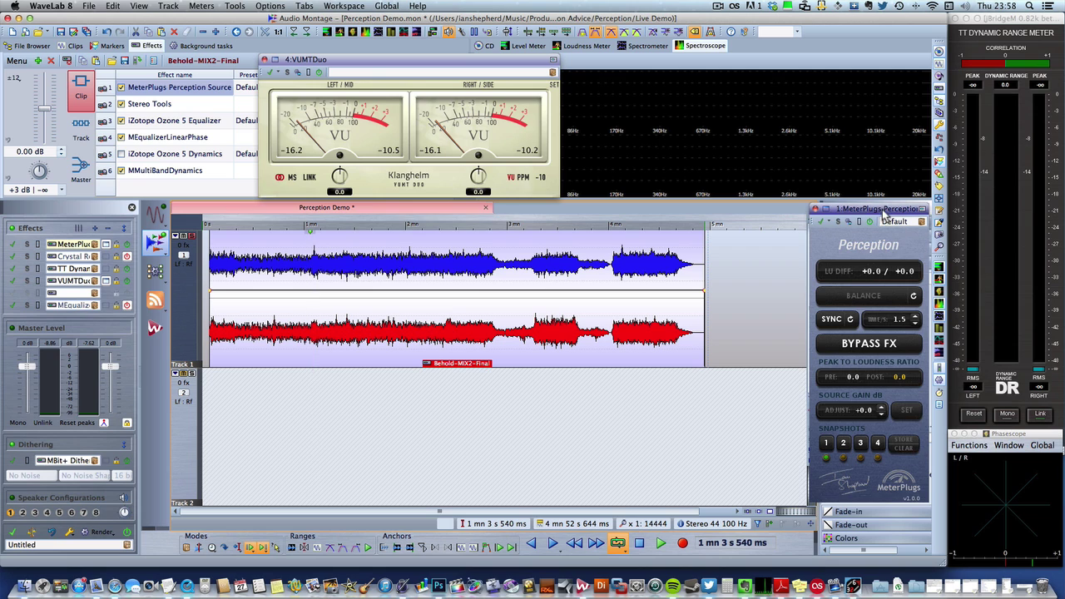
left_click_drag(884, 214, 885, 211)
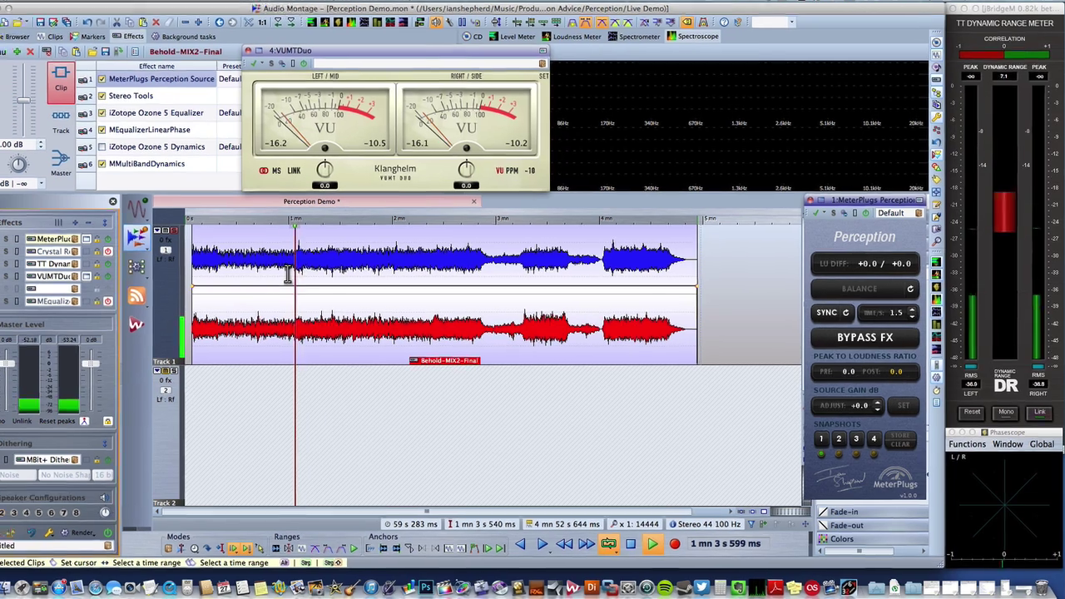
key("space")
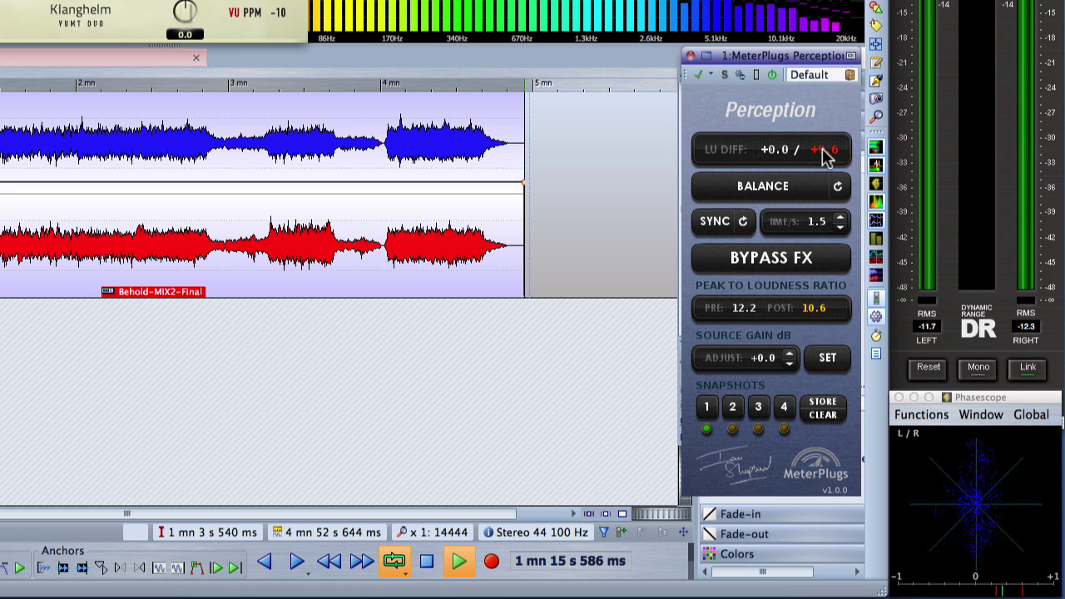
left_click(766, 187)
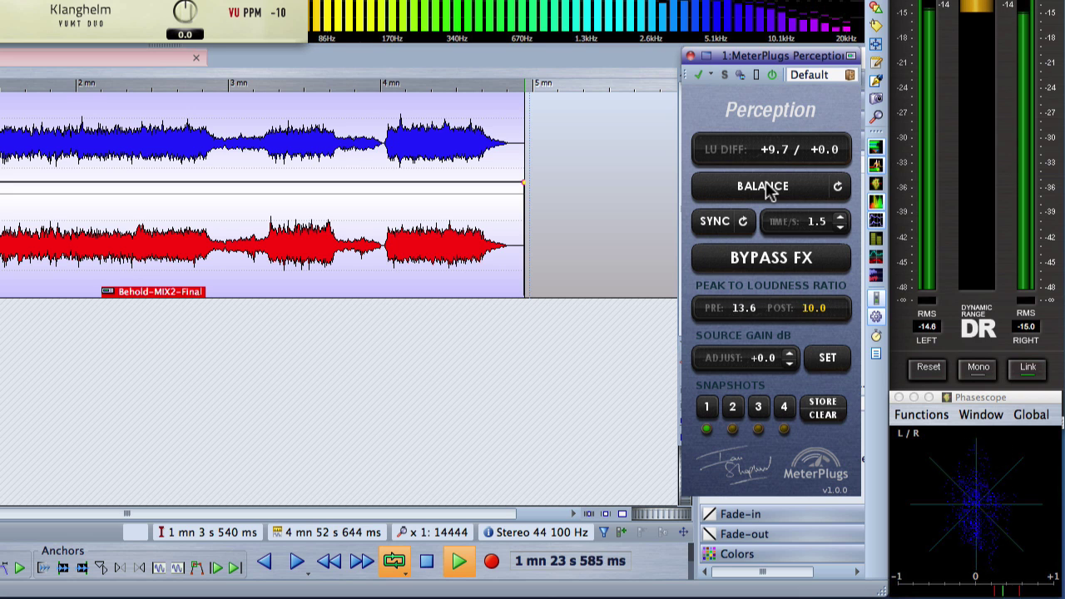
Step: Compare the loudness-matched mix by switching the Perception effects bypass on and off, and stop playback
left_click(768, 260)
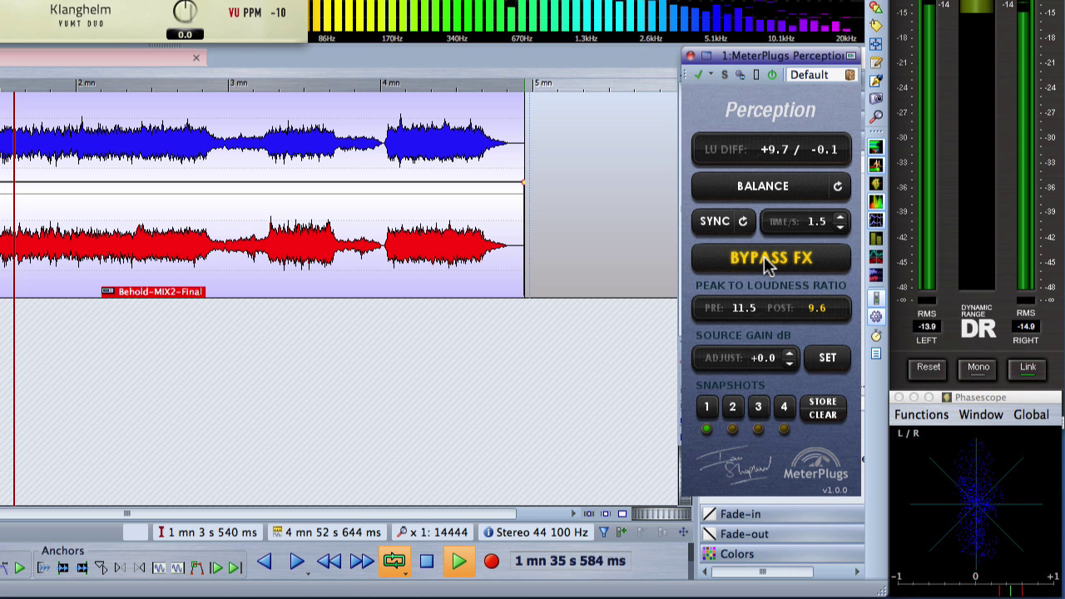
left_click(767, 260)
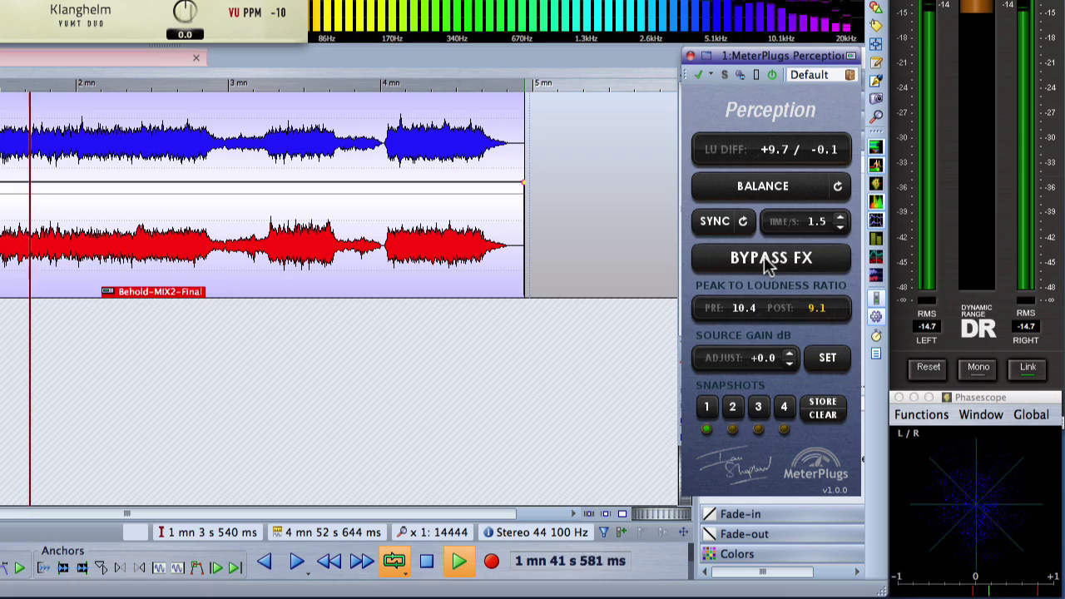
key("space")
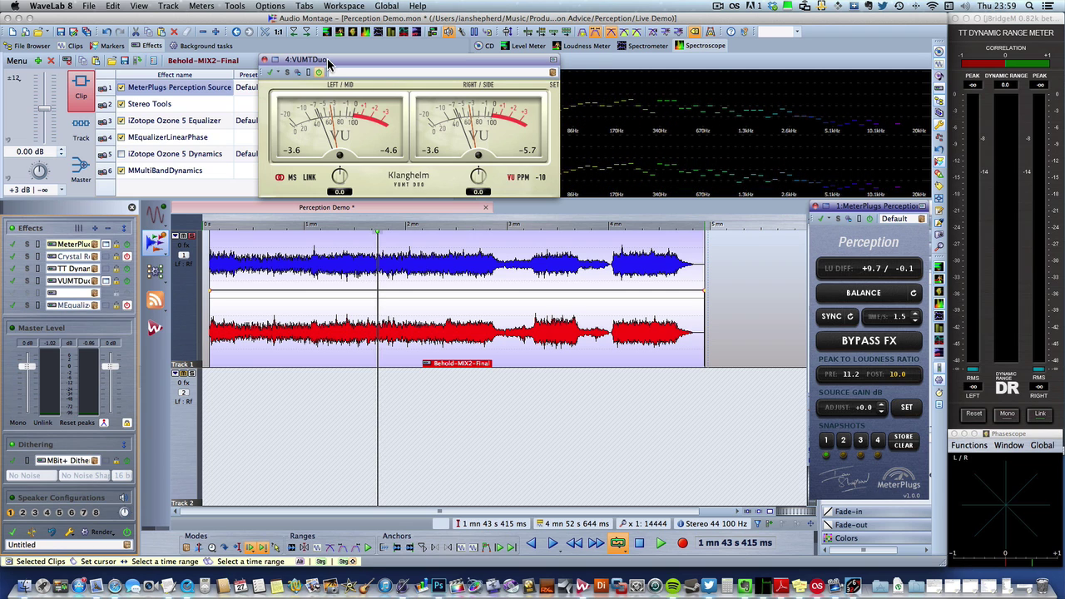
Step: Move the VU meter window aside to inspect the latency of the clip effects, and move it back
left_click_drag(343, 61, 508, 61)
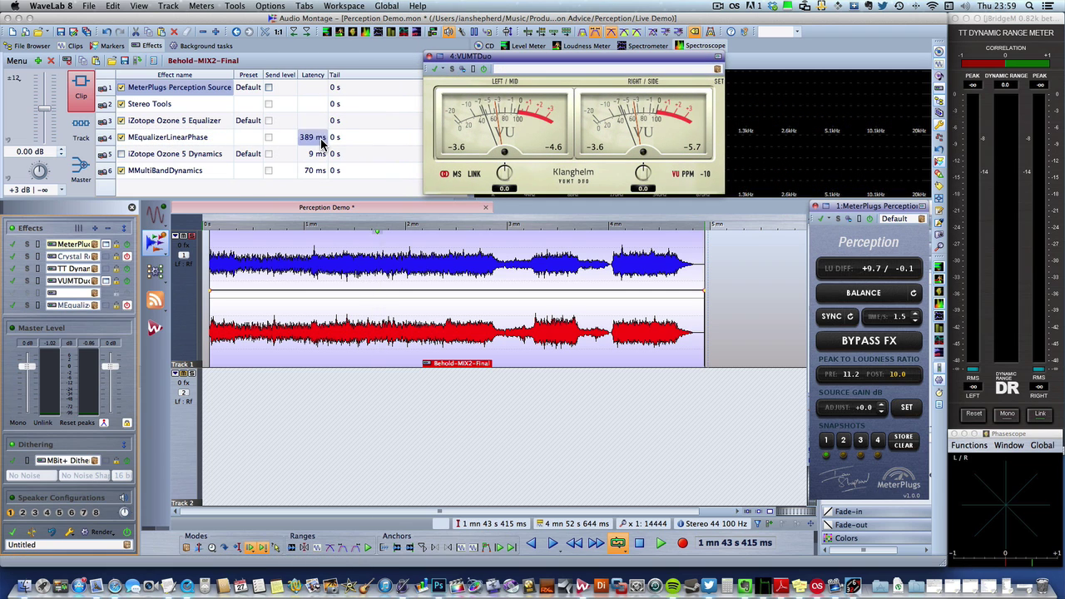
left_click_drag(574, 62, 397, 59)
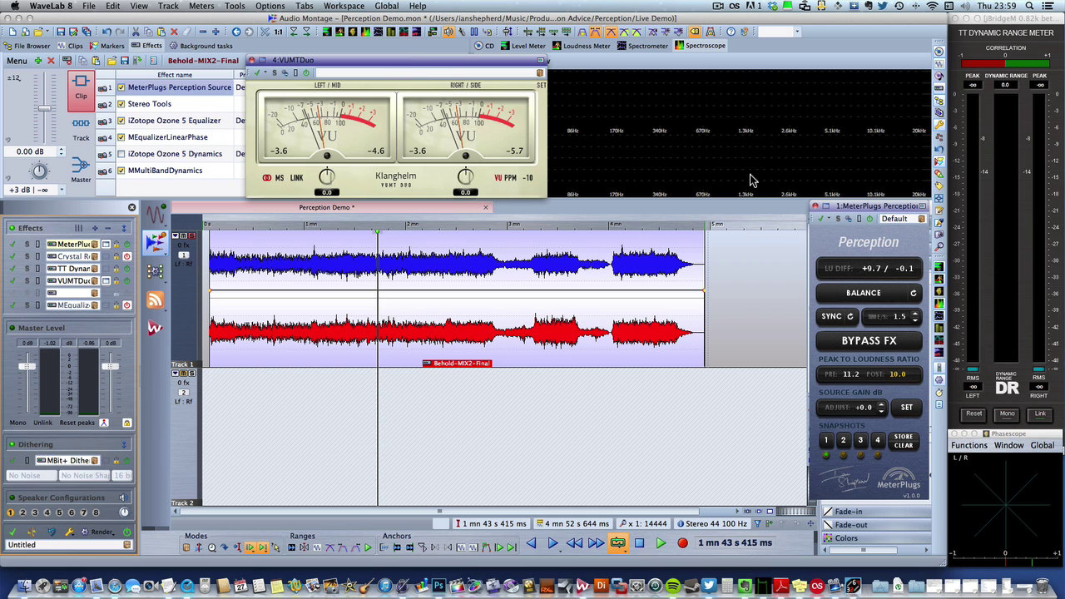
Step: Play the mix from about 1 mn 37 s and synchronise the Perception source with the processed signal
left_click(375, 232)
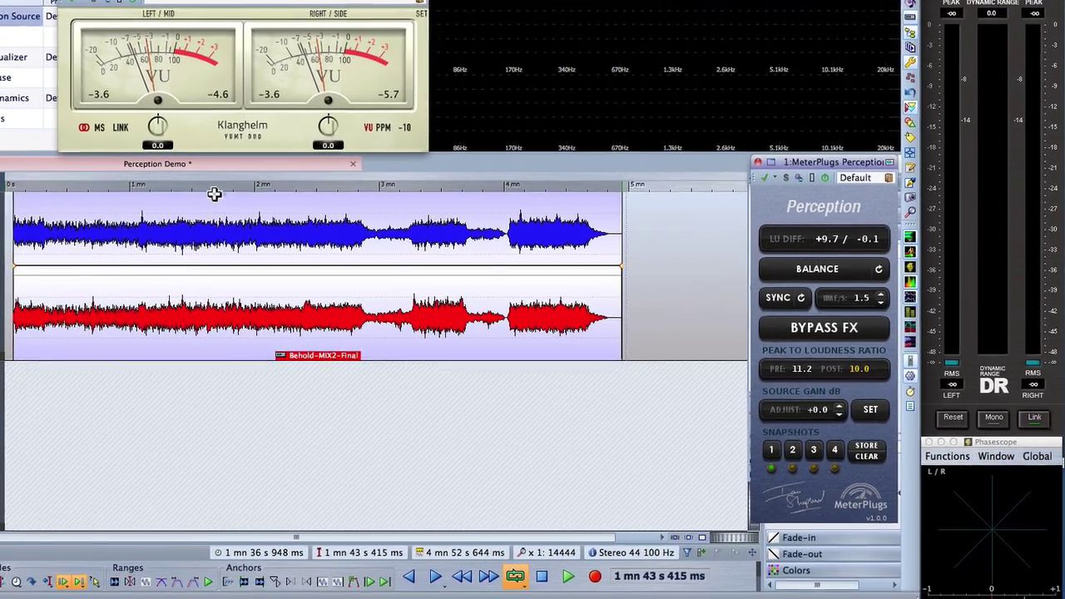
key("space")
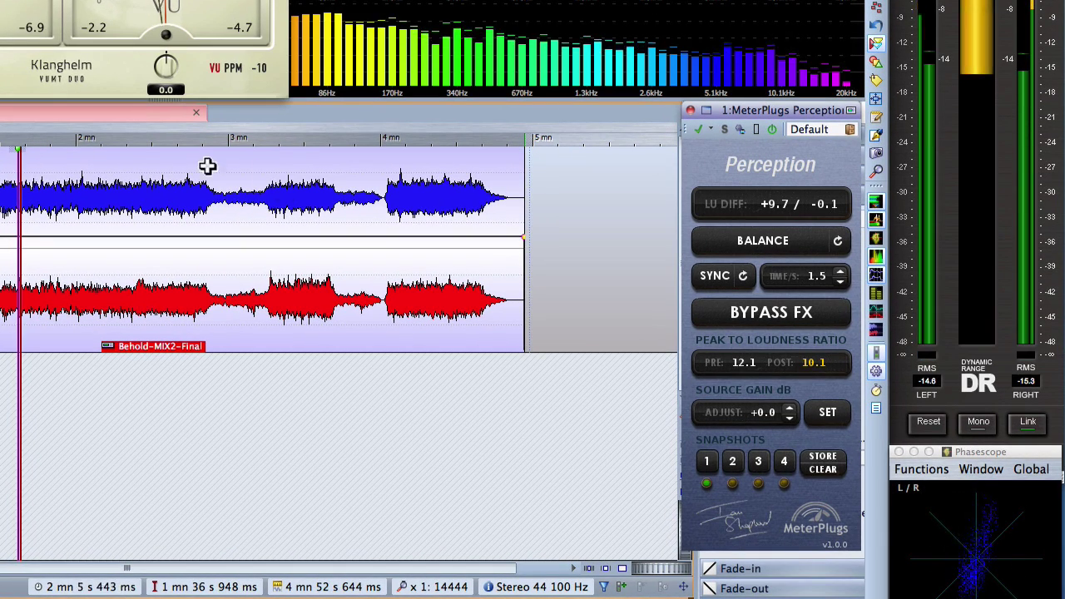
left_click(715, 278)
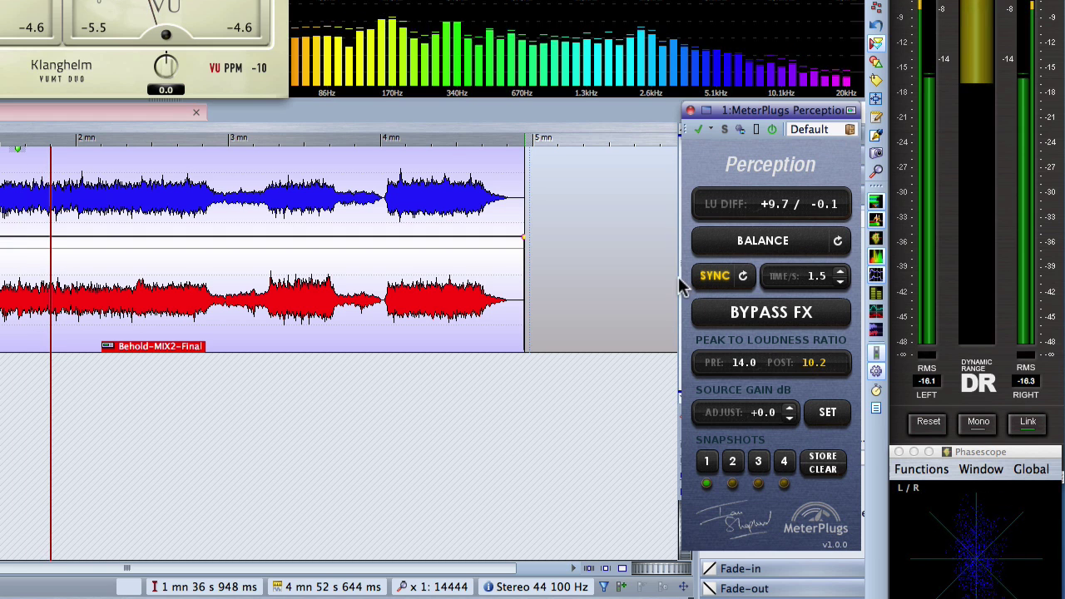
Step: Compare the synchronised original and mastered sound by toggling the effects bypass on and off, and stop playback
left_click(771, 316)
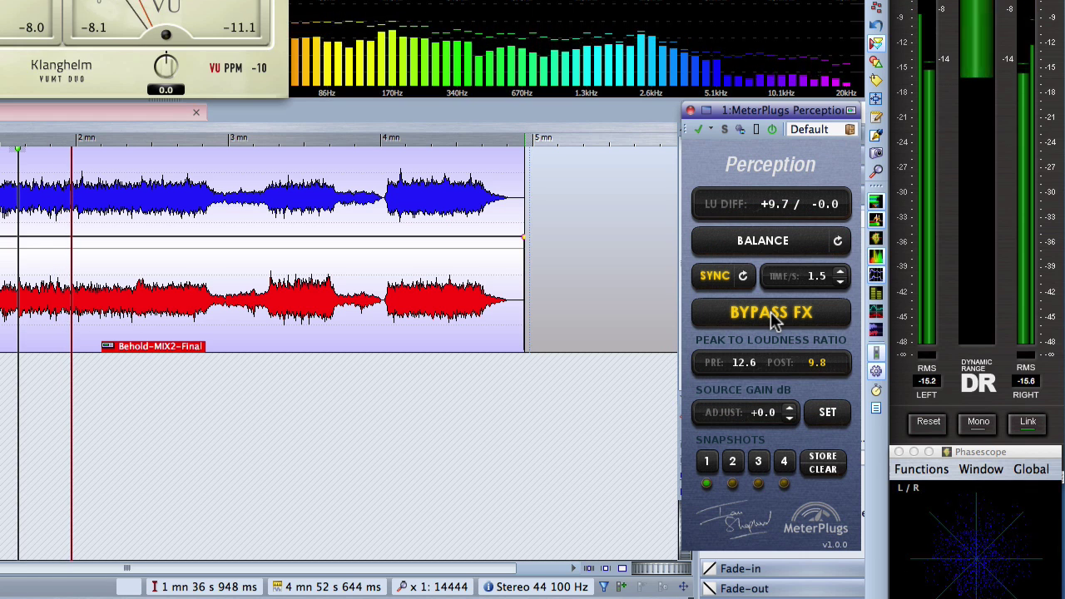
left_click(771, 316)
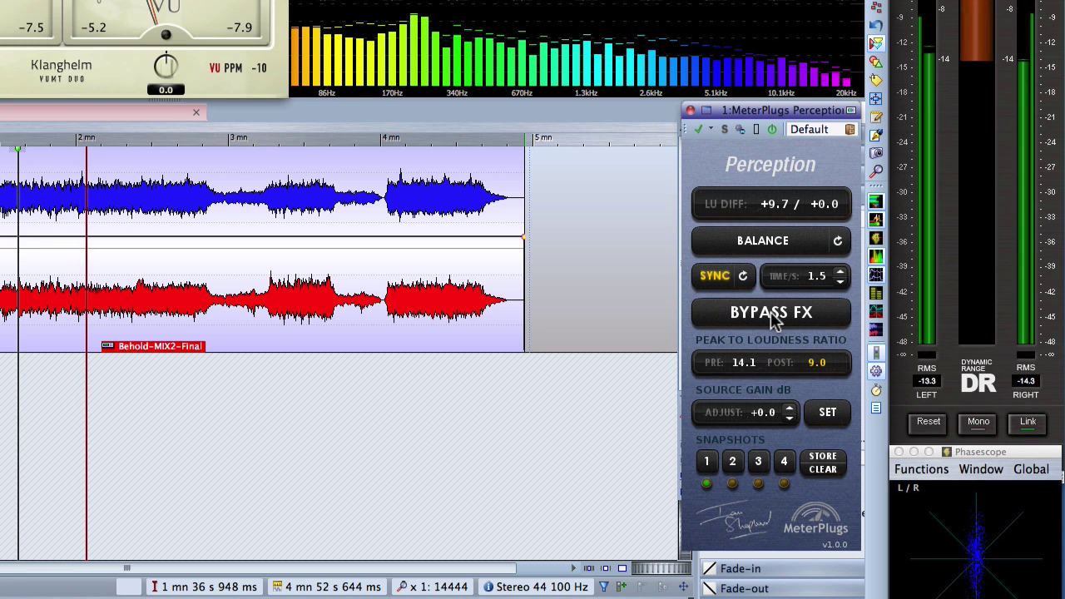
key("space")
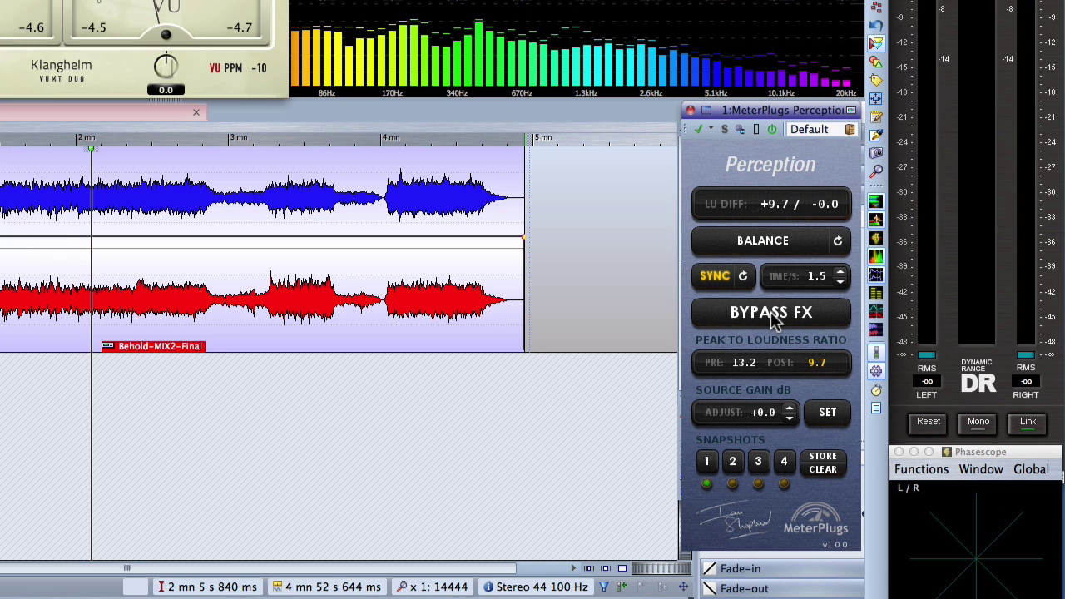
Step: Play the song's final section from about 4 mn 5 s, rebalance the loudness in Perception and stop playback
left_click(398, 148)
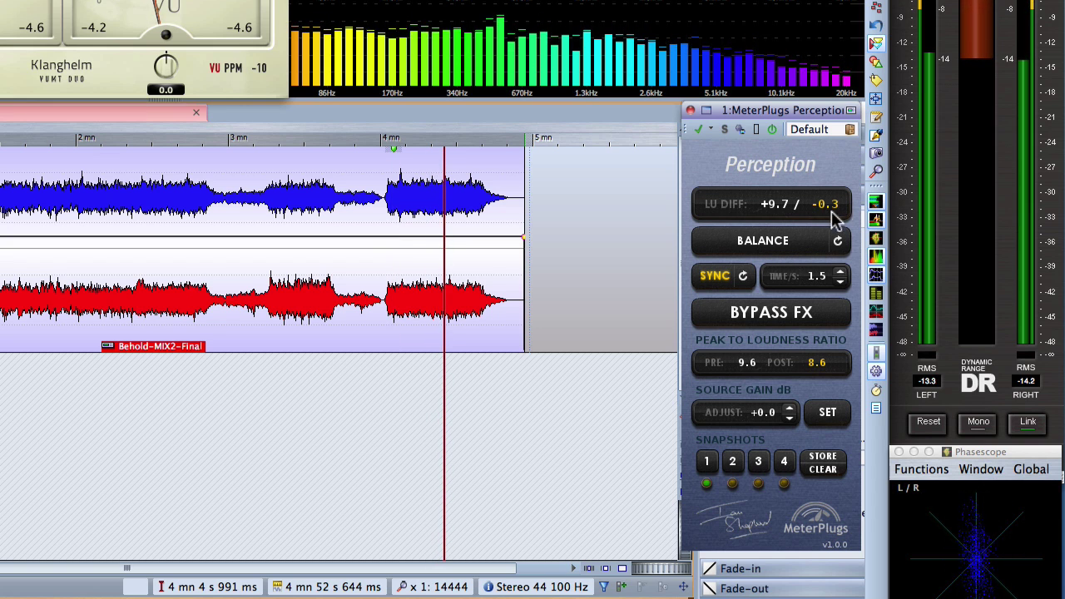
left_click(759, 243)
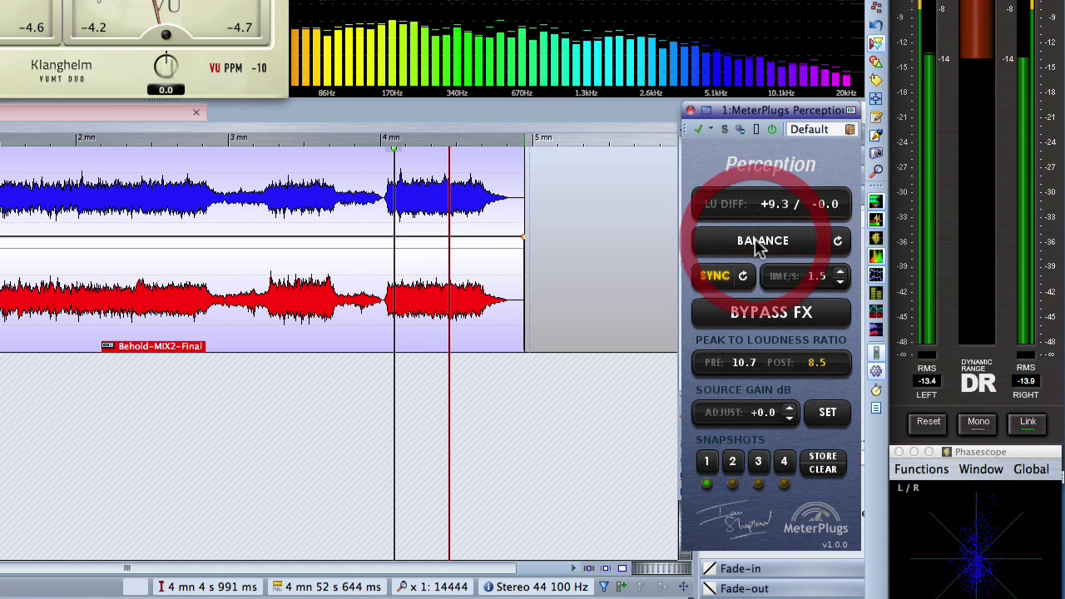
key("space")
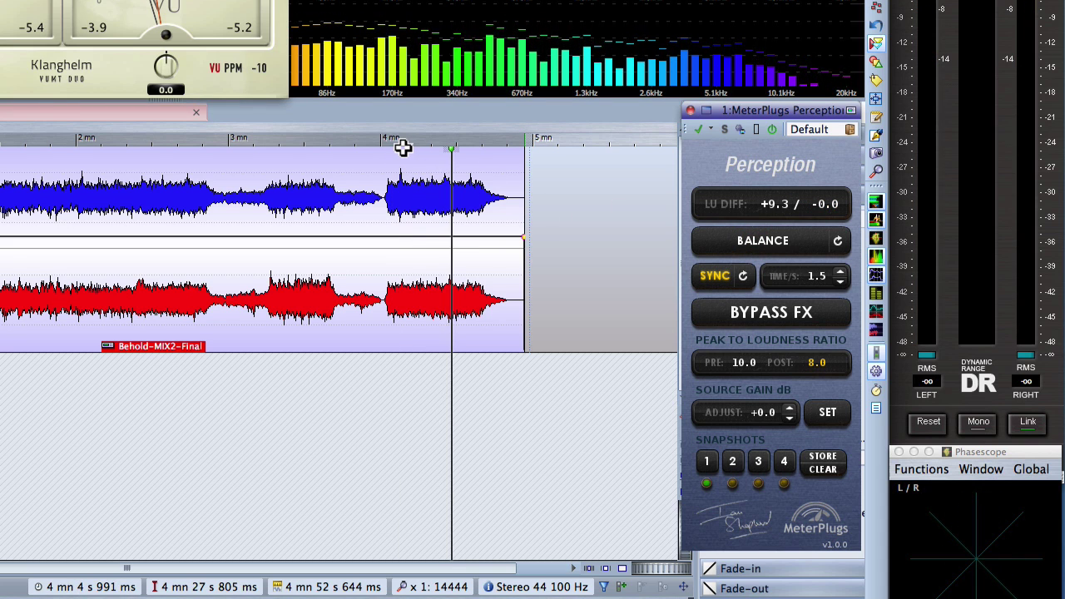
Step: Replay the final section from about 4 mn 4 s, compare it with the effects bypass on and off, and stop
left_click(395, 143)
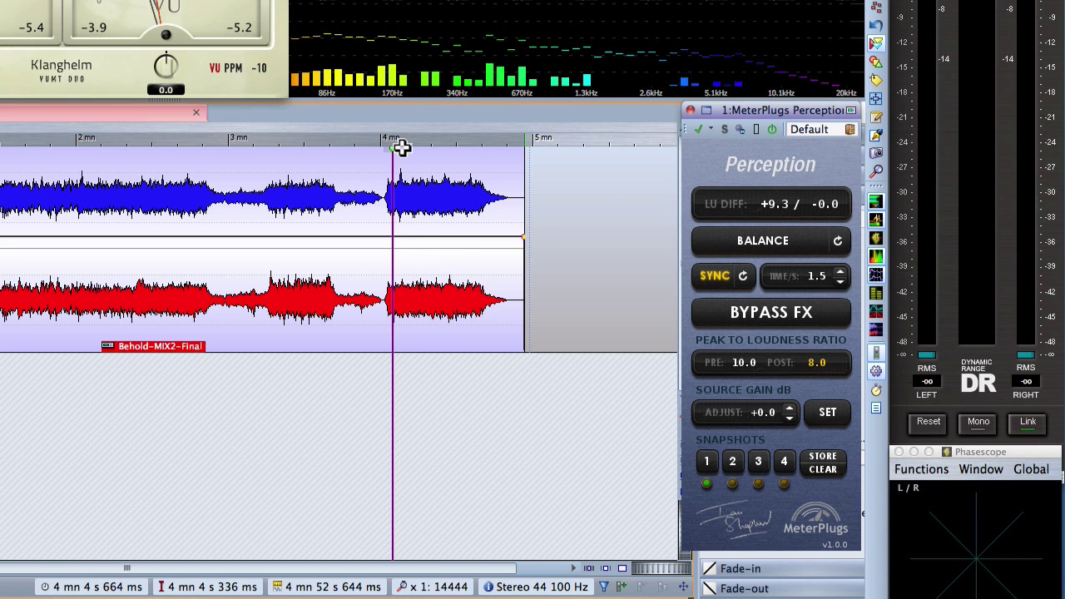
key("space")
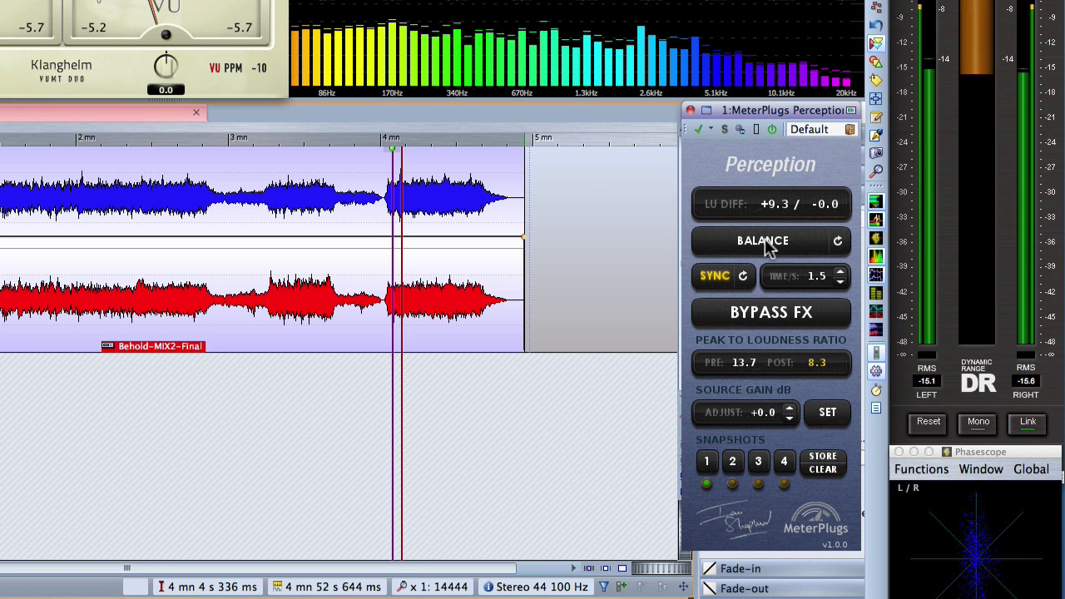
left_click(771, 315)
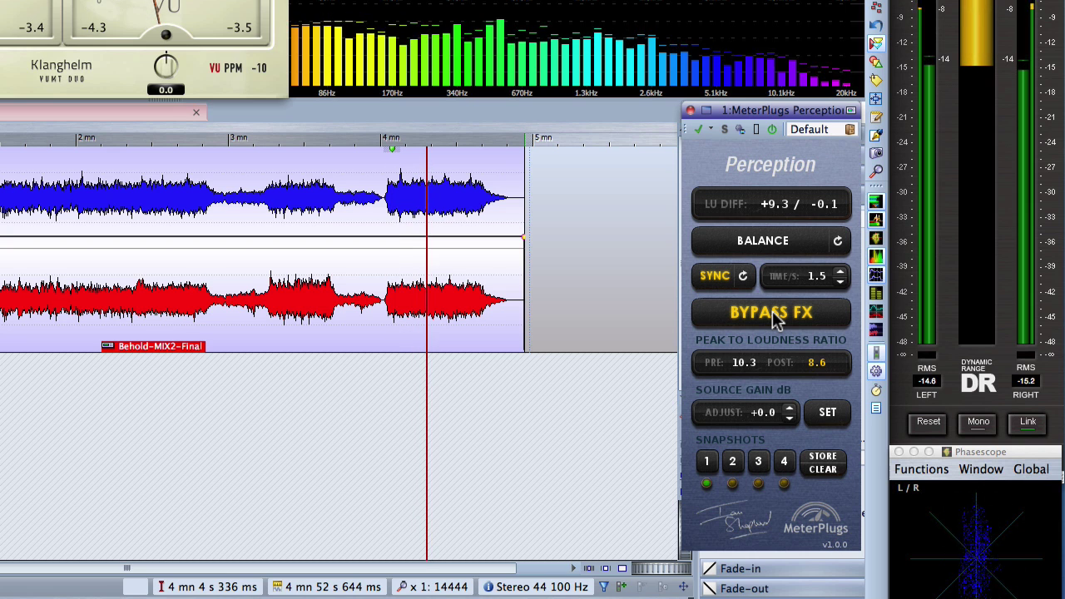
left_click(774, 316)
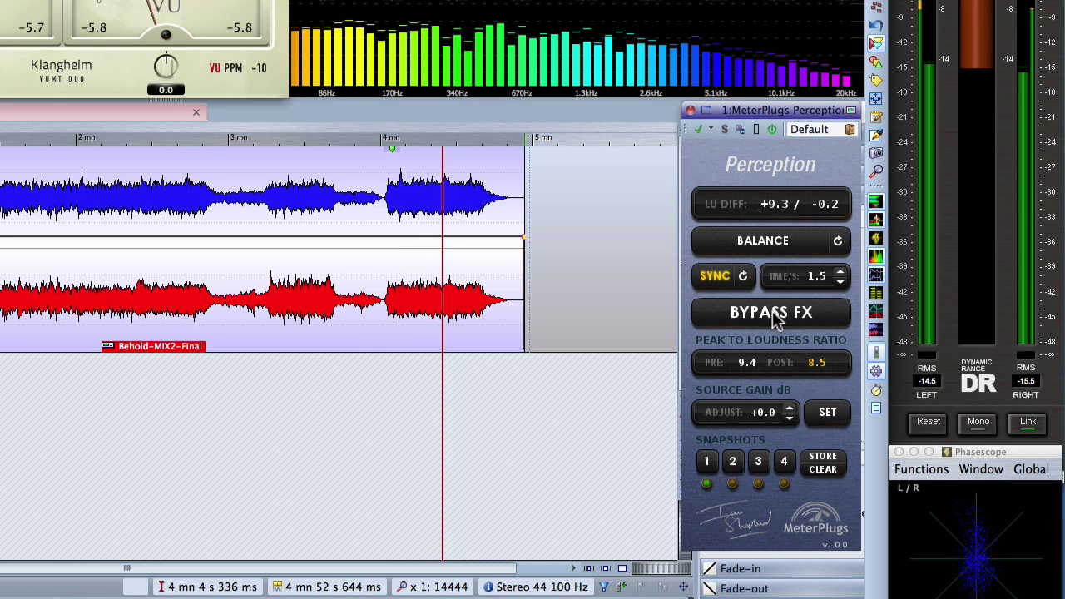
key("space")
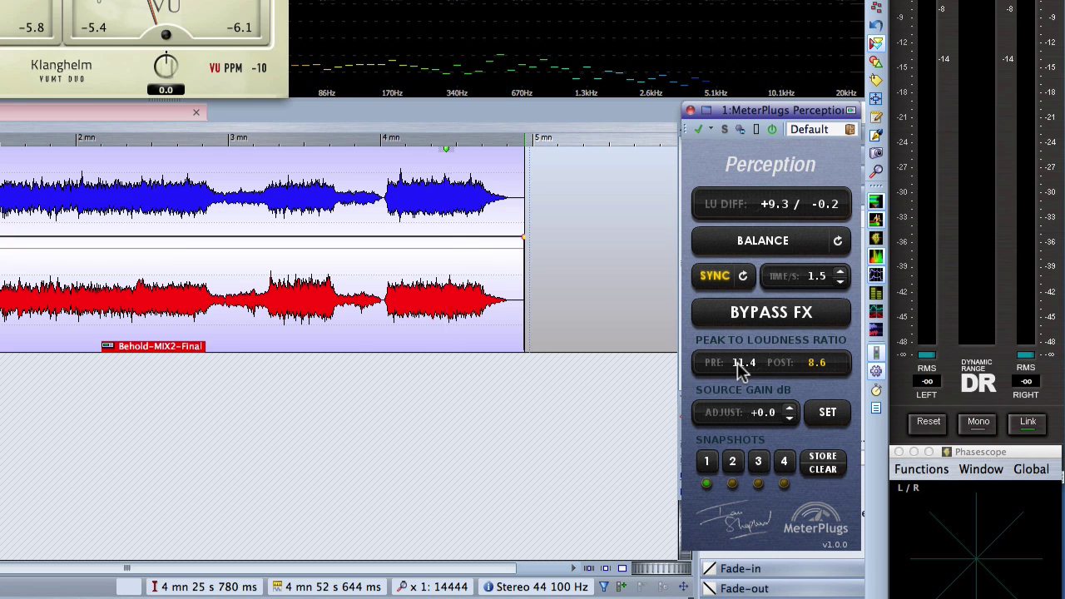
Step: Deselect the clip and place the playback cursor at about 1 mn 30 s
left_click(613, 375)
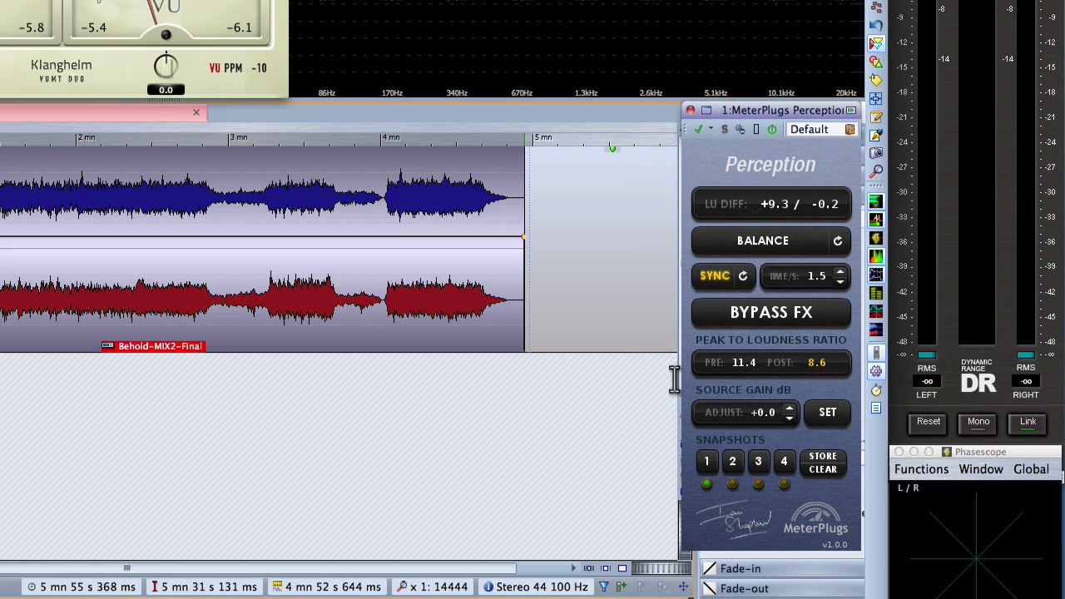
left_click(398, 144)
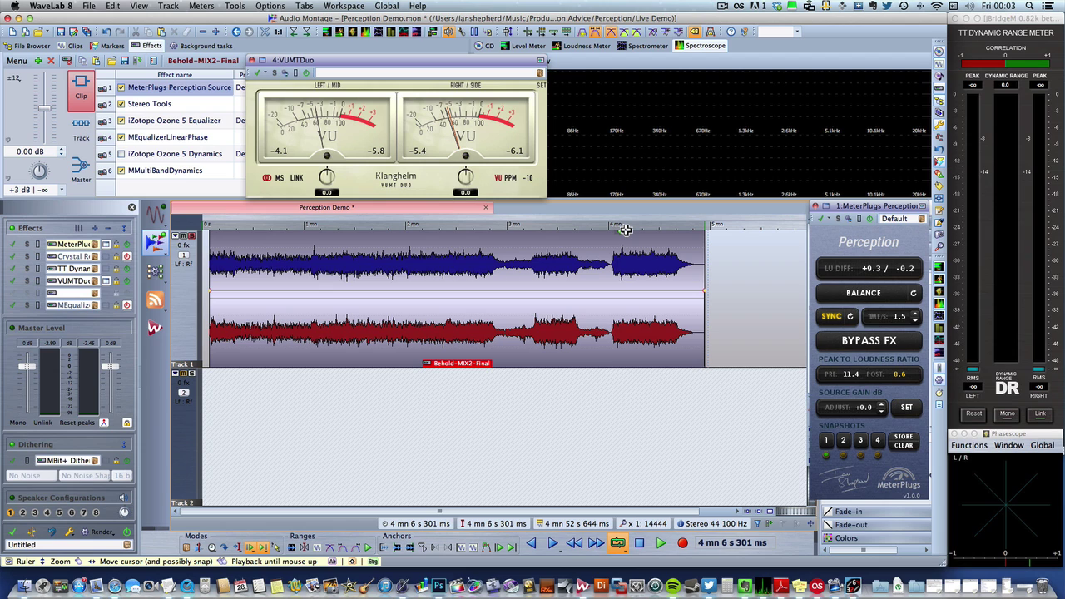
left_click(359, 230)
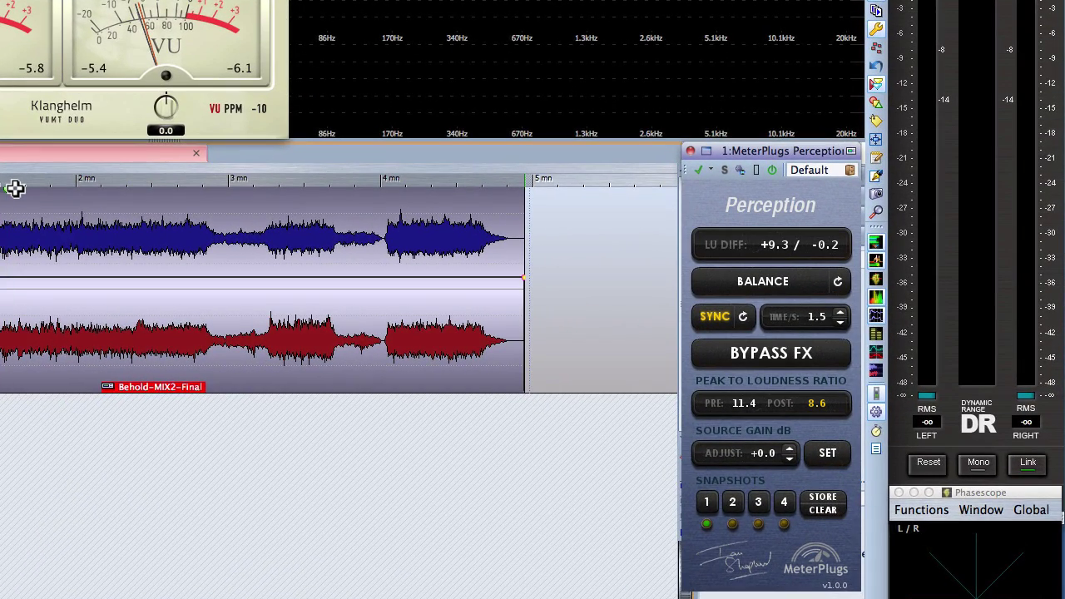
Step: Set Perception's source gain adjustment to +6.0 dB, apply it and play a short passage to check the loudness difference
left_click(790, 450)
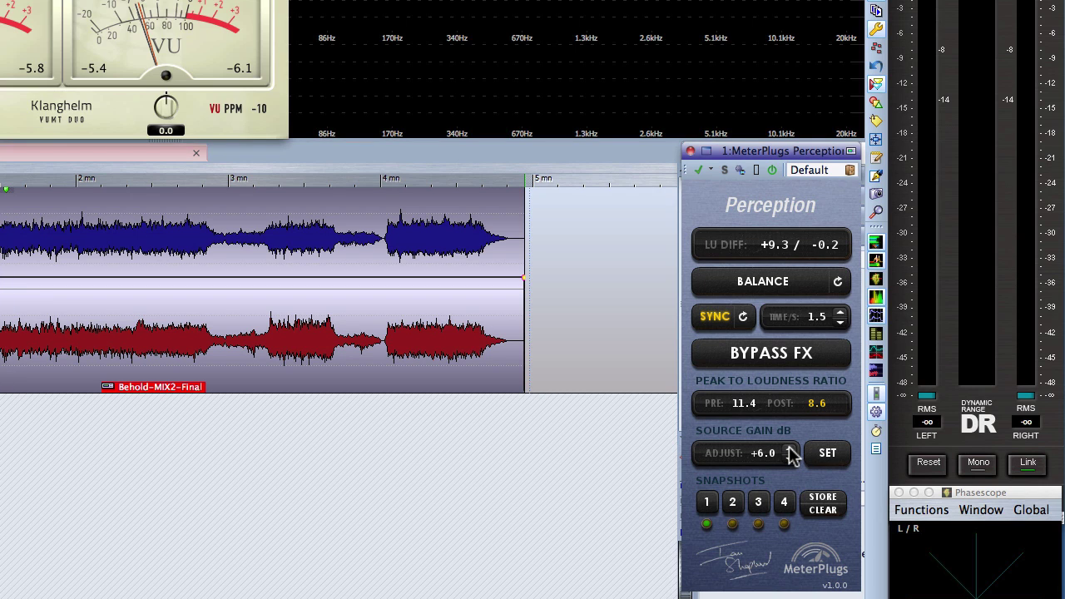
left_click(823, 458)
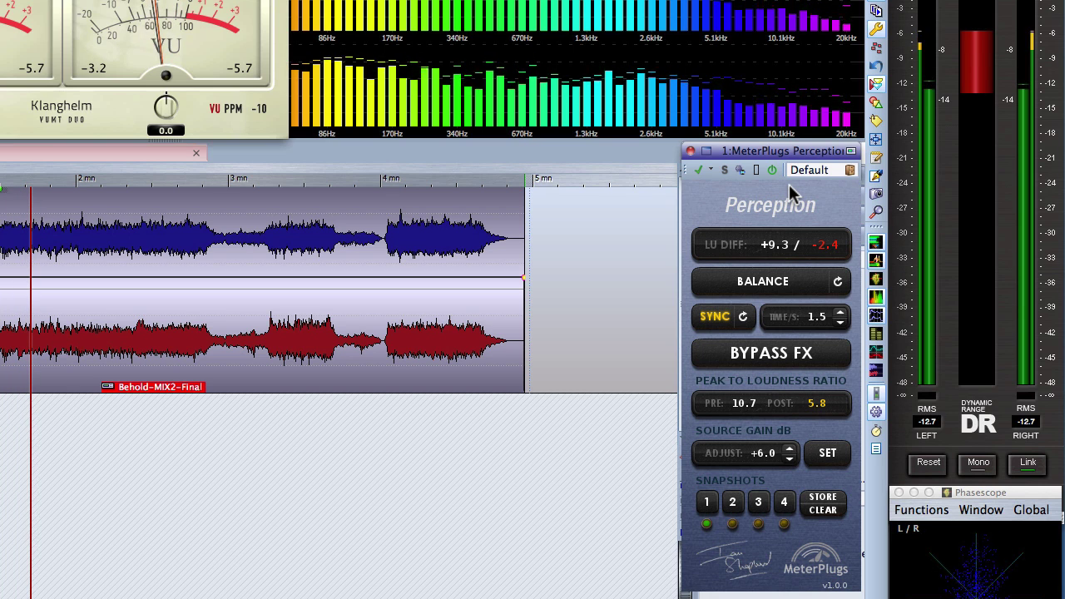
key("space")
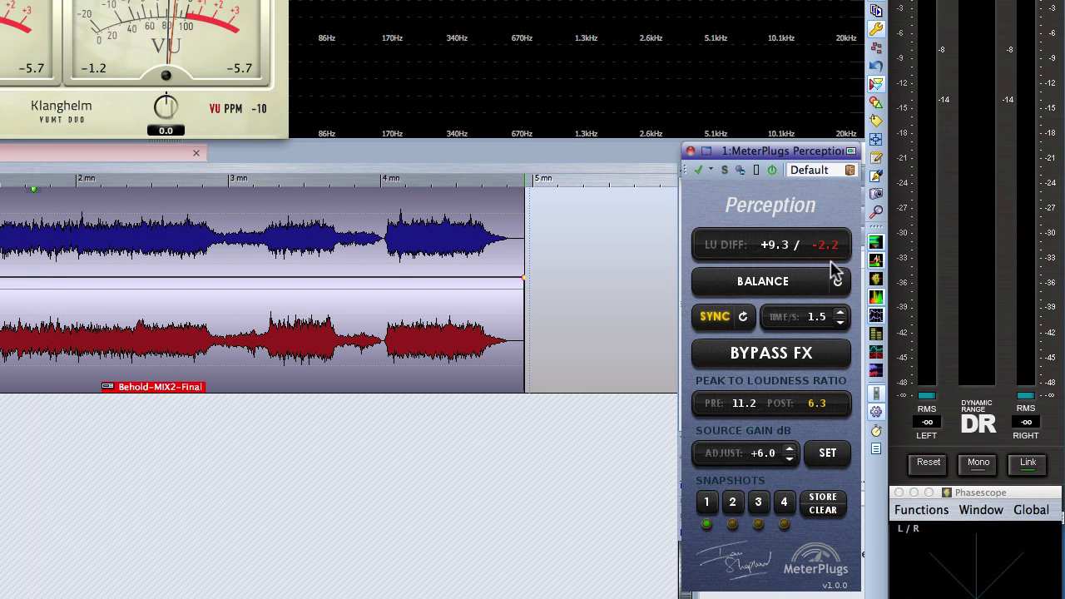
Step: Resume playback, rebalance the loudness in Perception and bypass the effects to hear the original mix
key("space")
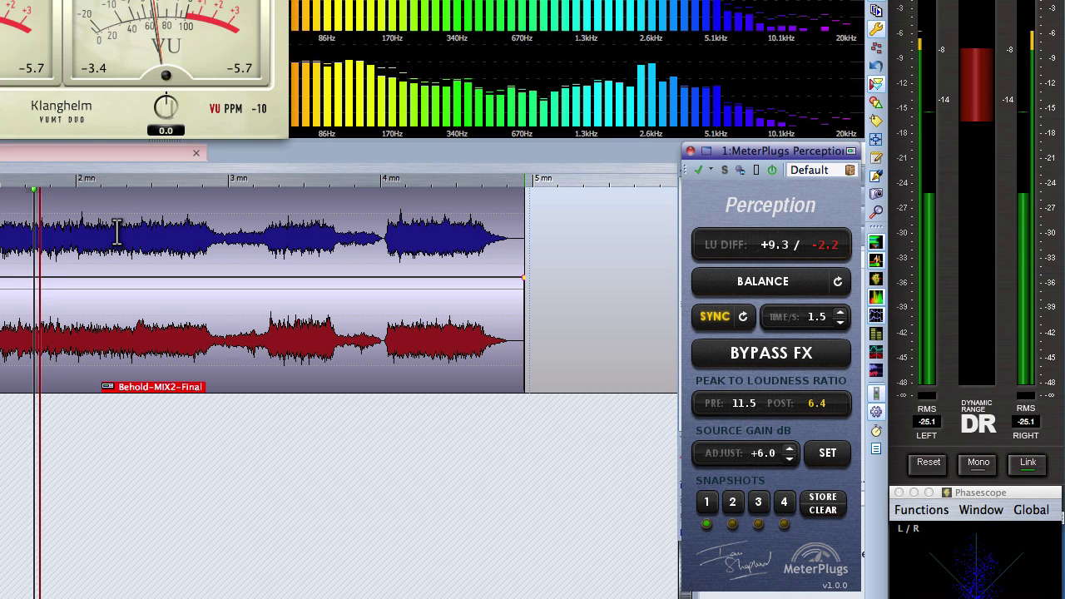
left_click(775, 285)
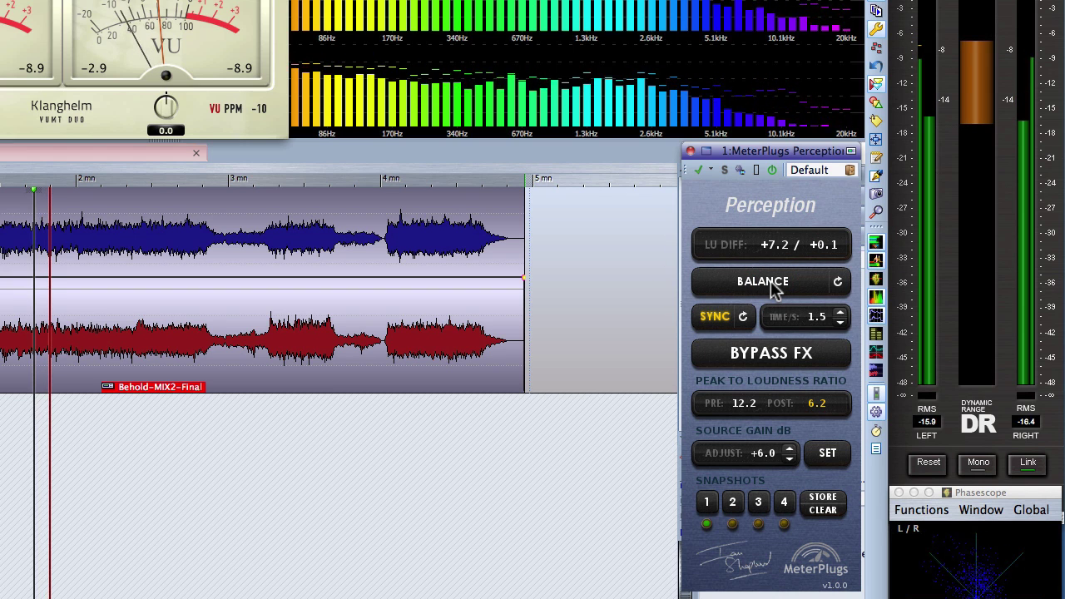
left_click(771, 357)
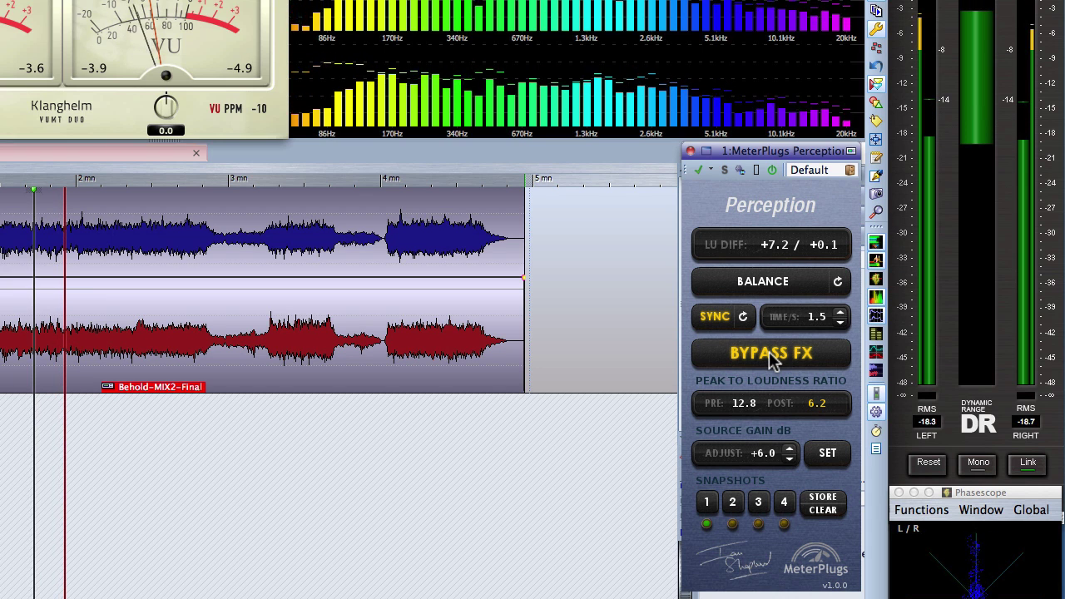
Step: Turn off Perception's effects bypass to hear the mastered version again, and stop playback
left_click(769, 351)
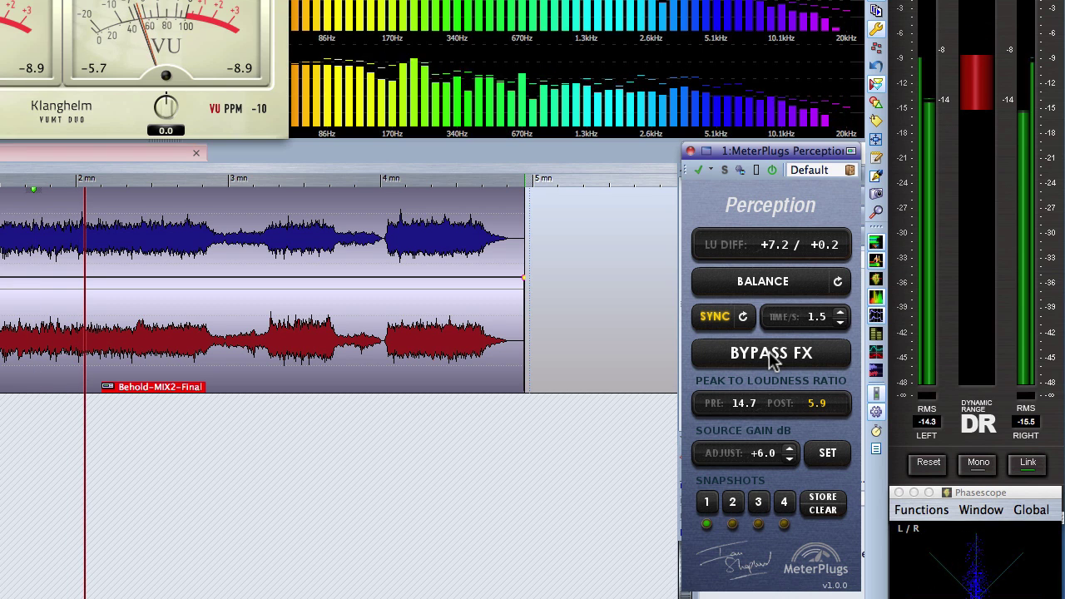
key("space")
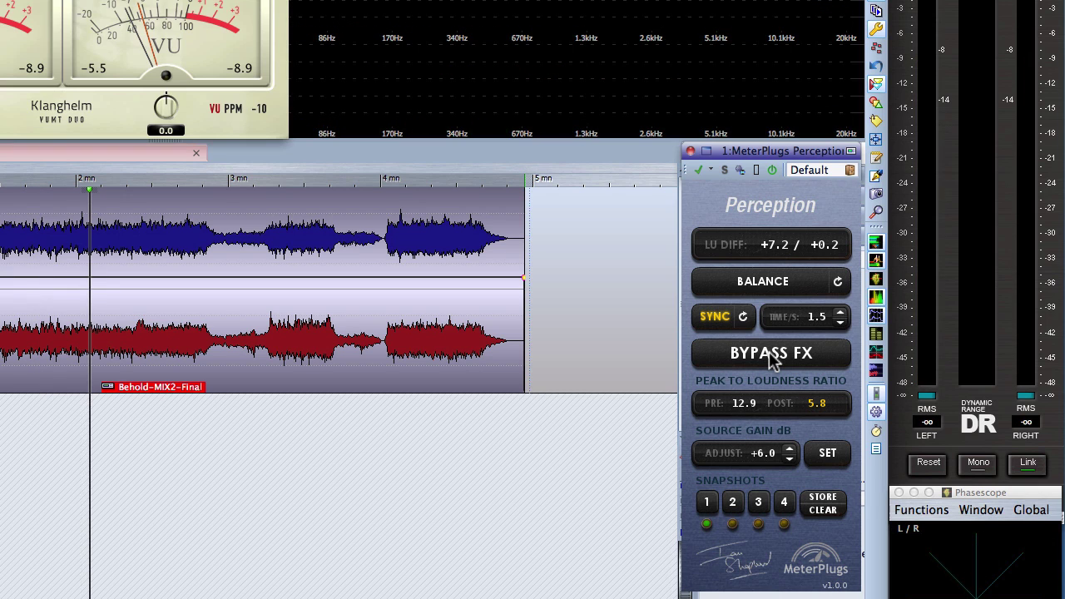
Step: Store the +6.0 dB source gain setting as snapshot 2 and a rebalanced +0.0 dB version as snapshot 1, resuming playback between them
left_click(734, 503)
left_click(827, 454)
key("space")
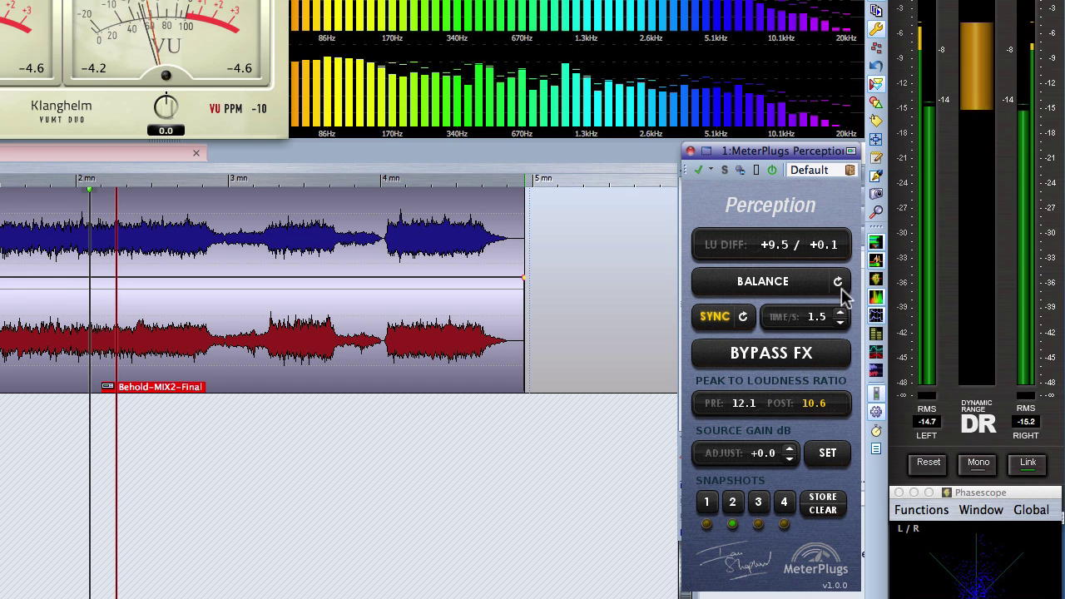
left_click(707, 502)
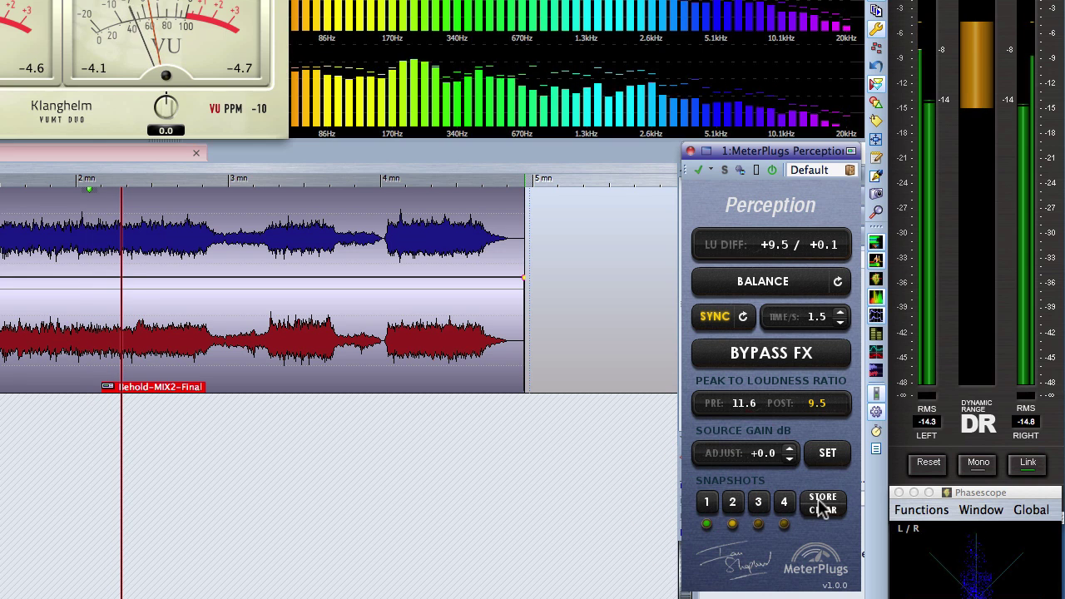
left_click(820, 502)
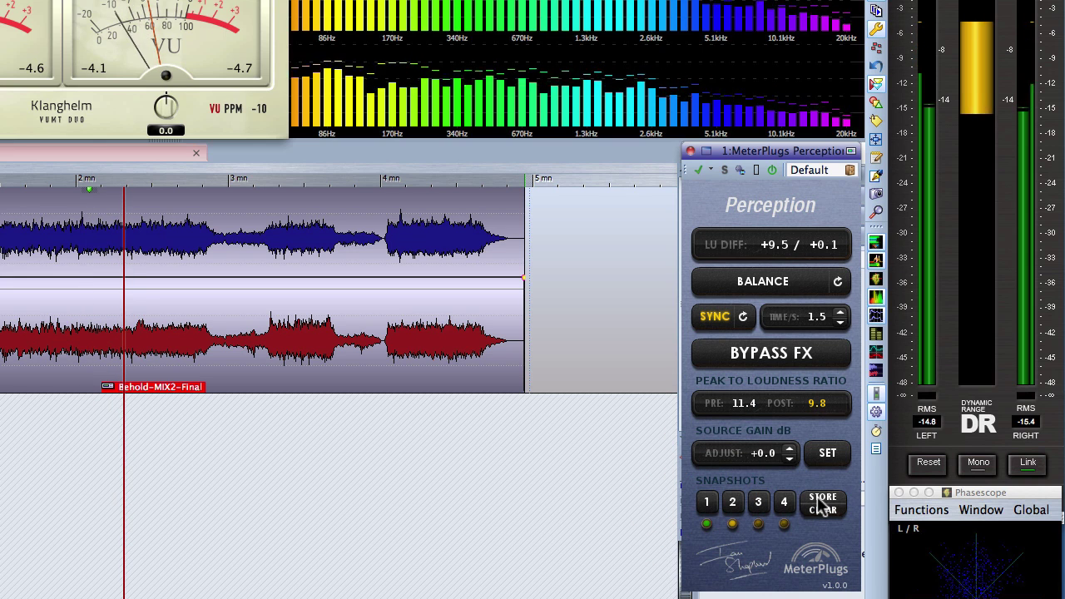
Step: Compare Perception's snapshots 2 and 1 during playback, bypass the effects to hear the original mix, and recall snapshot 2
left_click(733, 504)
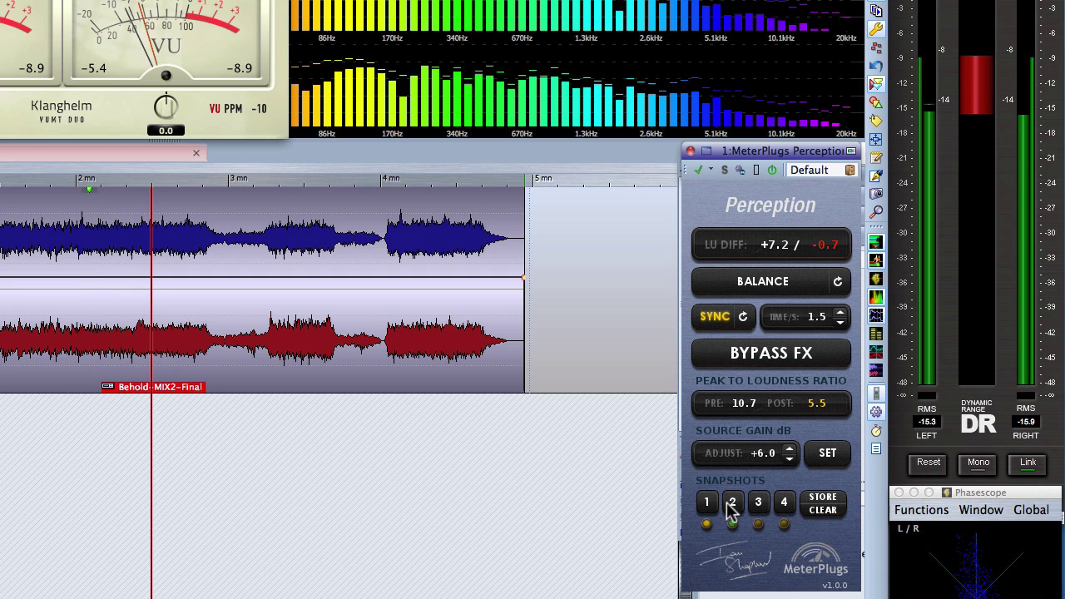
left_click(706, 503)
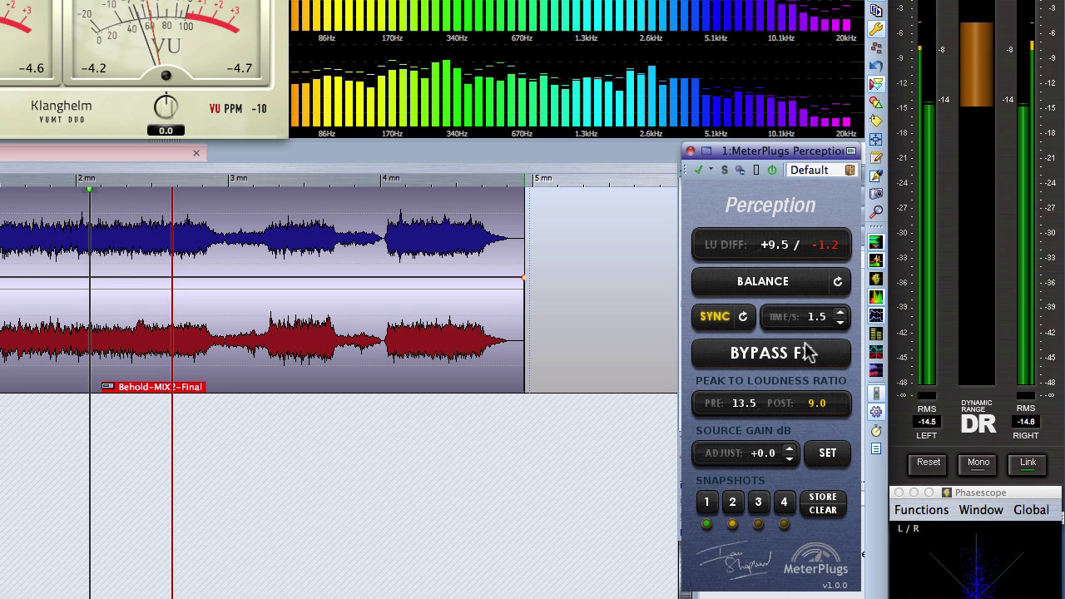
left_click(773, 355)
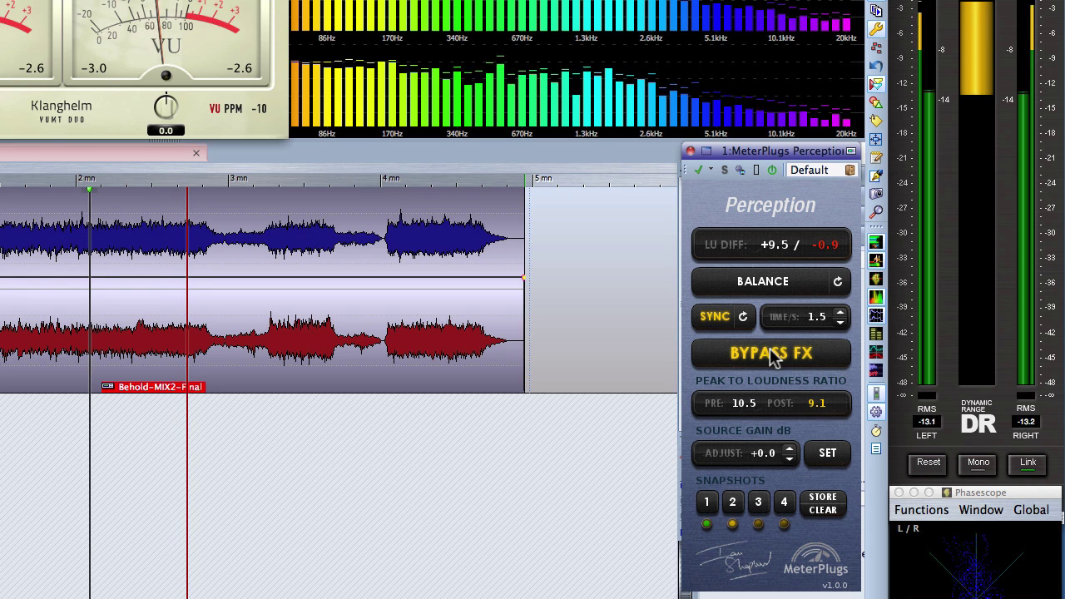
left_click(739, 500)
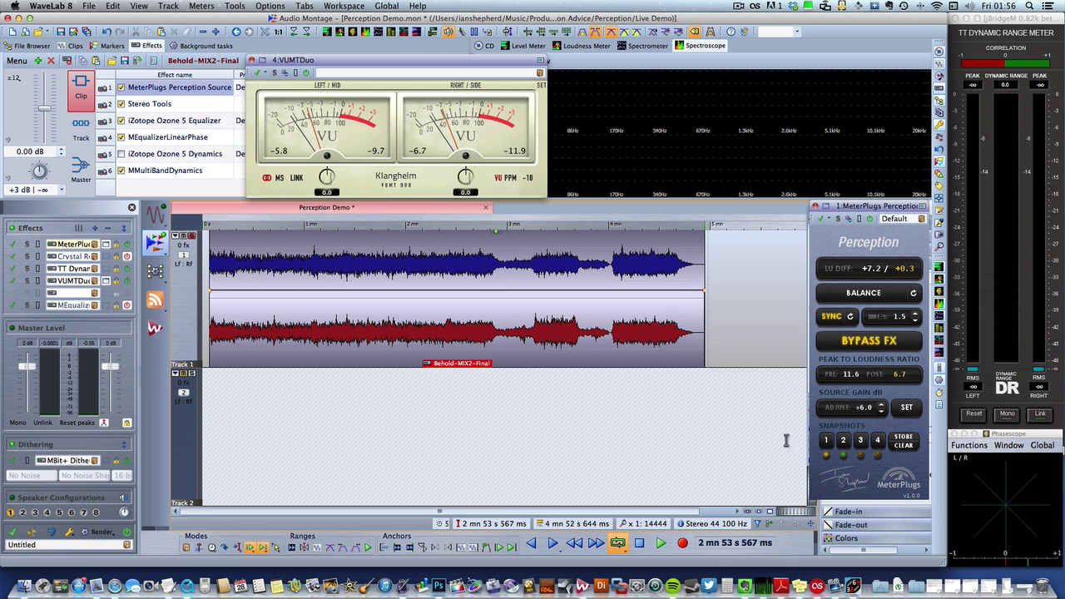
Step: Switch to Safari to view the Production Advice web page
left_click(115, 585)
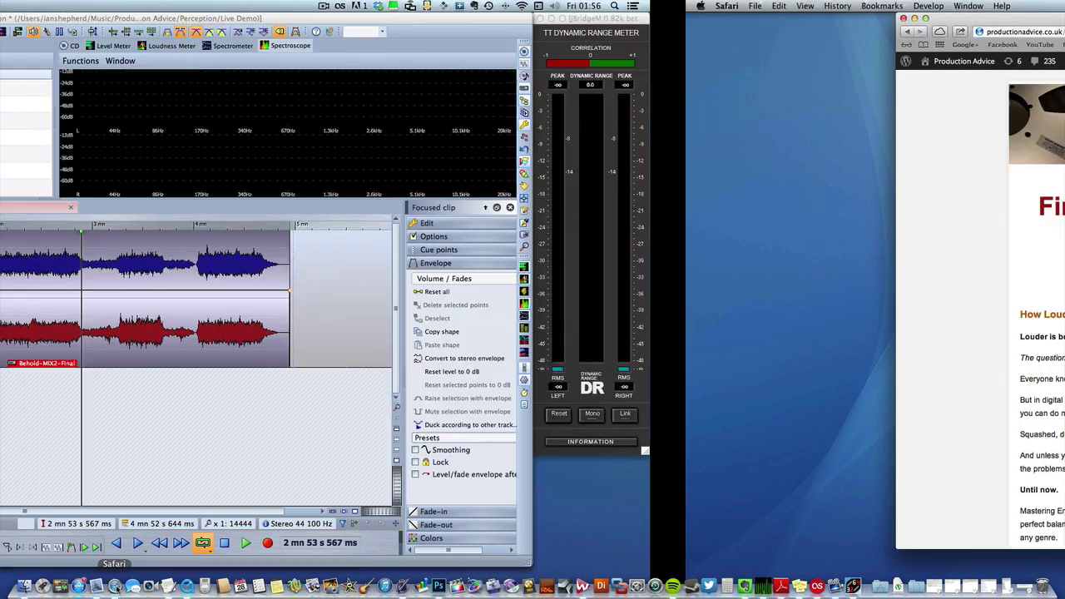